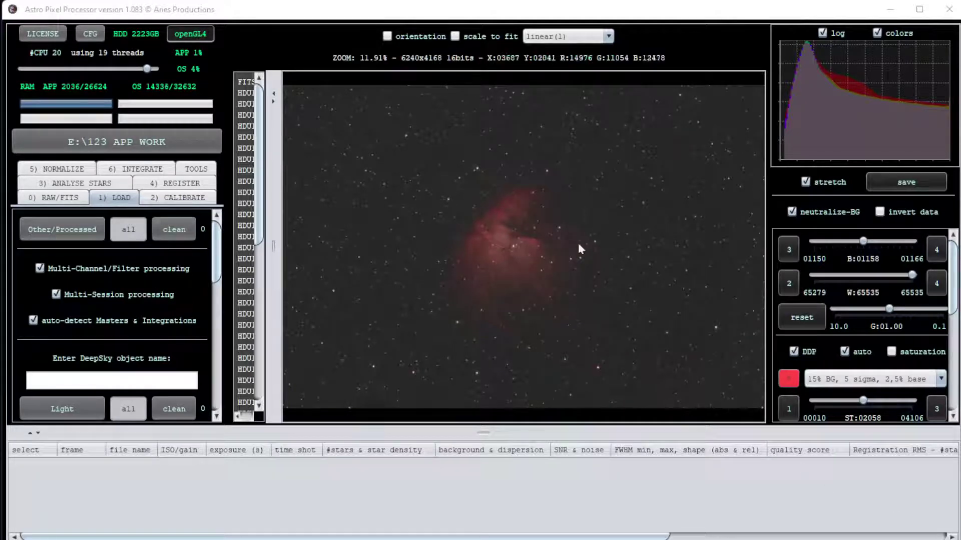
- Compare the nebula preview with the stretch and the background neutralization each switched off and back on
{"action": "left_click", "coordinate": [806, 184]}
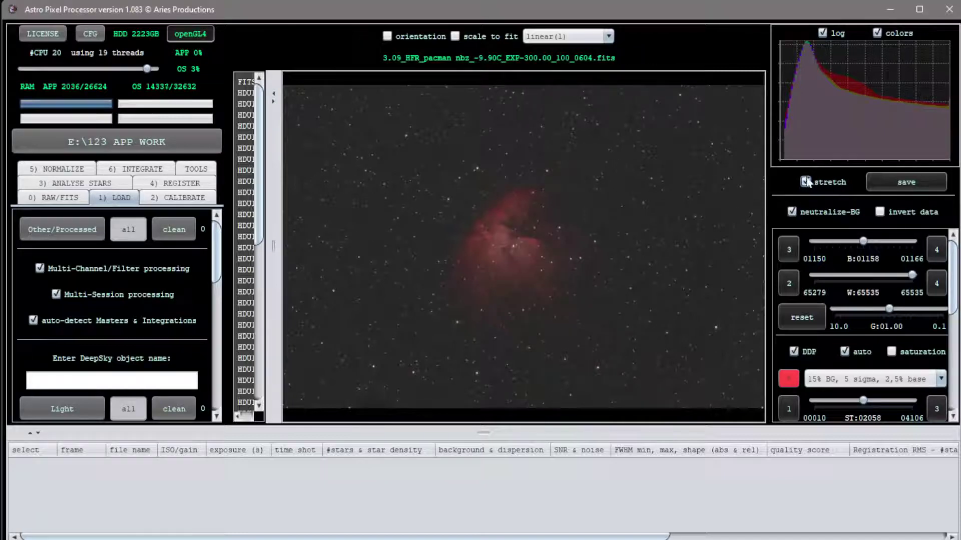
{"action": "left_click", "coordinate": [805, 183]}
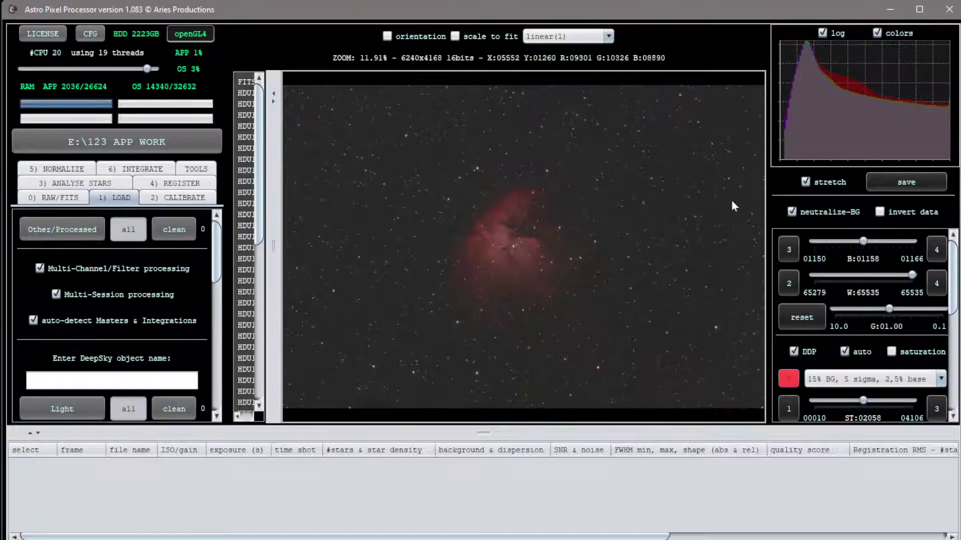
{"action": "left_click", "coordinate": [792, 212]}
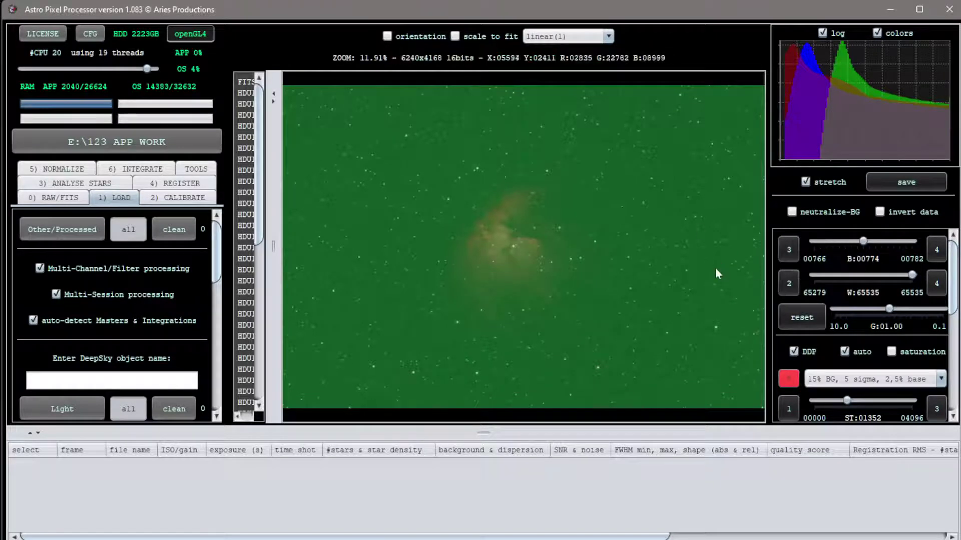
{"action": "left_click", "coordinate": [791, 213]}
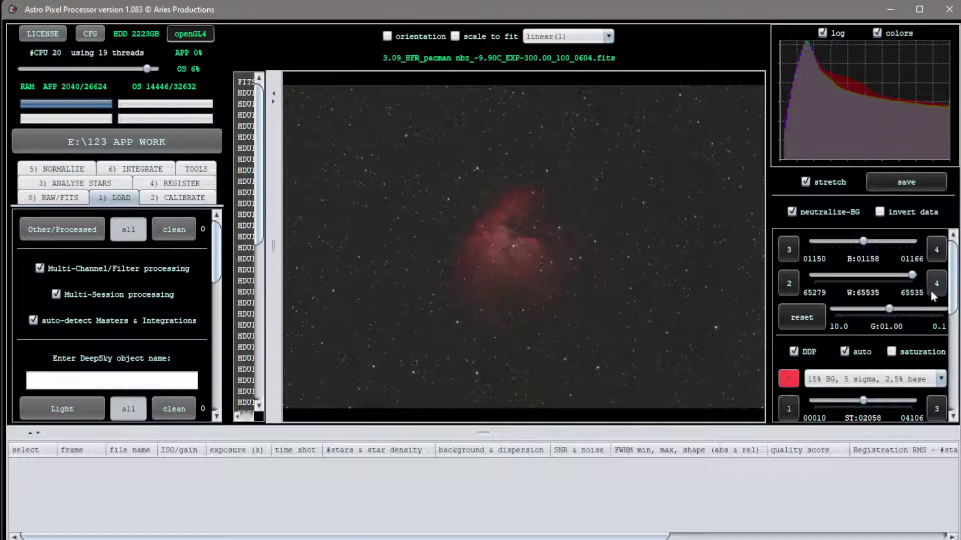
- Raise the preview's black point to 1246 and lower its white point to 29090
{"action": "left_click_drag", "start_coordinate": [894, 279], "coordinate": [830, 275]}
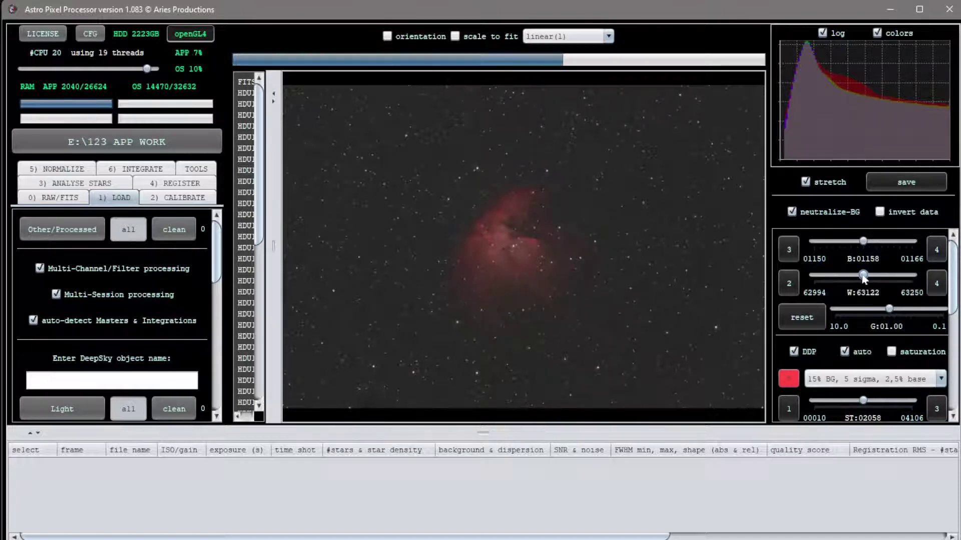
{"action": "left_click", "coordinate": [829, 275]}
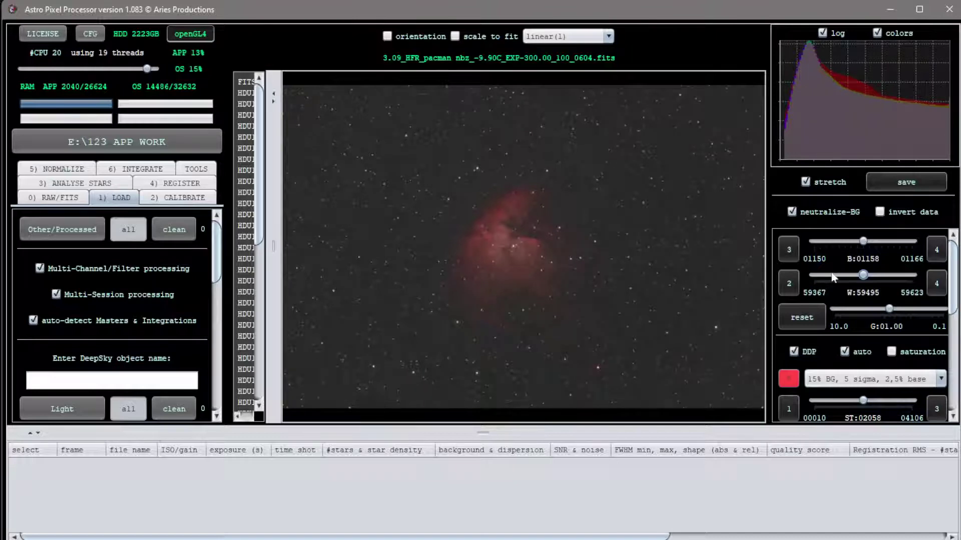
{"action": "left_click_drag", "start_coordinate": [863, 276], "coordinate": [846, 276]}
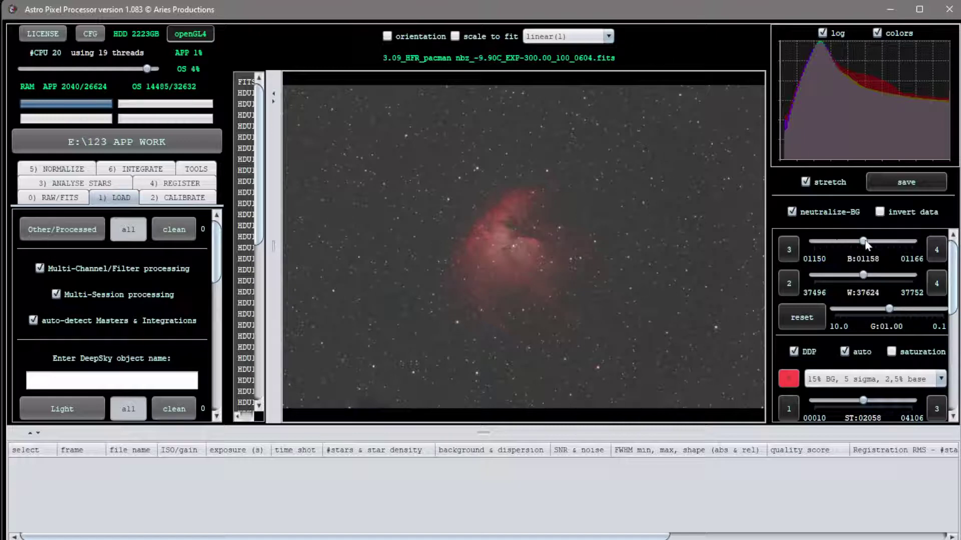
{"action": "left_click_drag", "start_coordinate": [866, 244], "coordinate": [891, 242]}
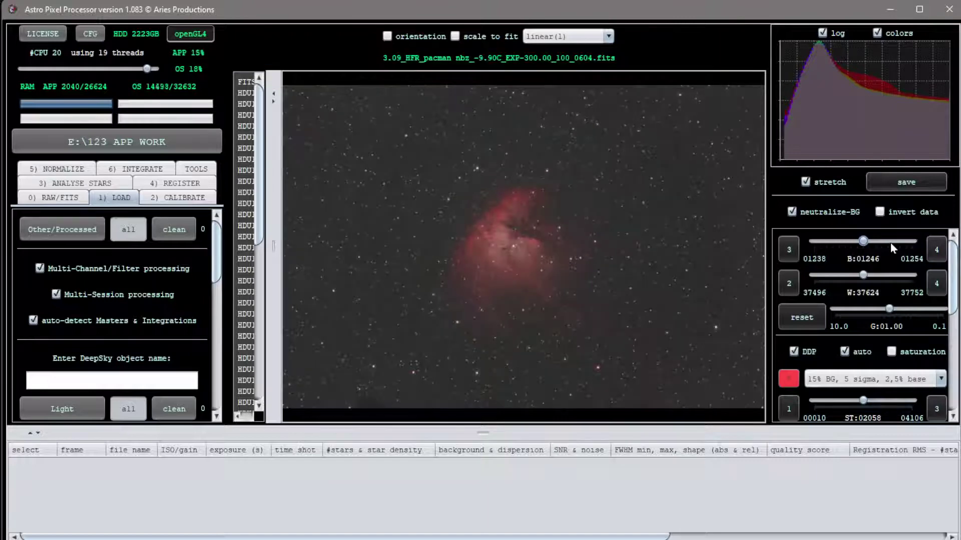
{"action": "left_click_drag", "start_coordinate": [865, 276], "coordinate": [804, 281]}
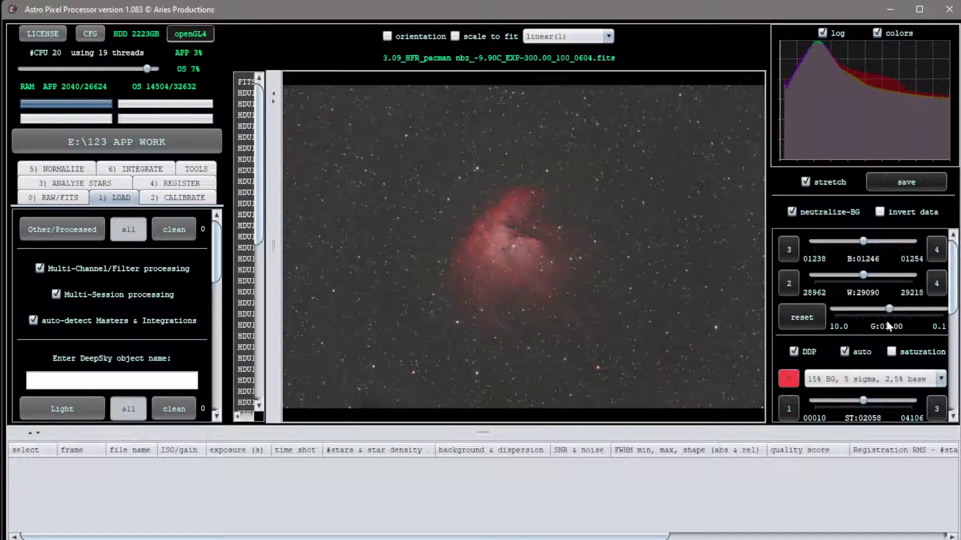
- Drop the white point to 0, then bring it back up to 16601
{"action": "left_click_drag", "start_coordinate": [863, 281], "coordinate": [807, 281]}
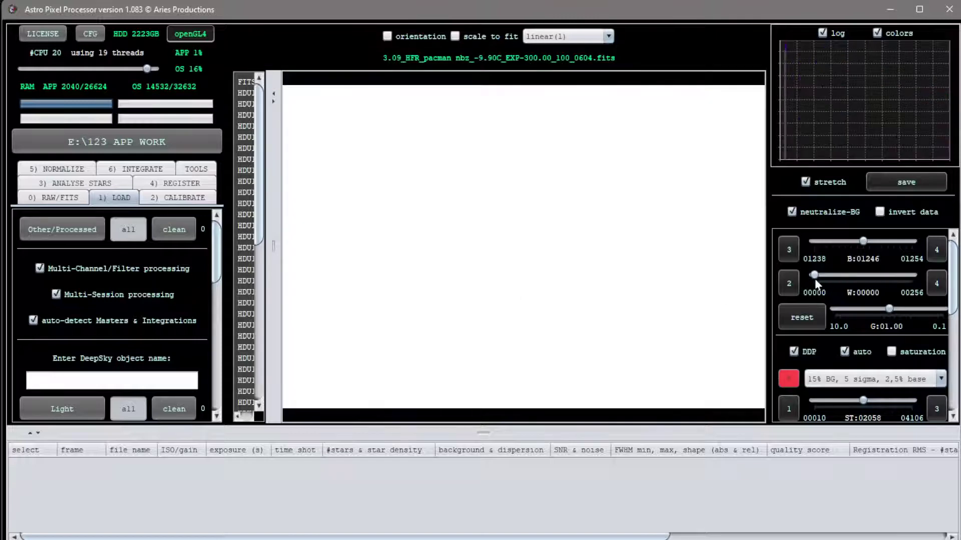
{"action": "left_click_drag", "start_coordinate": [815, 276], "coordinate": [880, 282]}
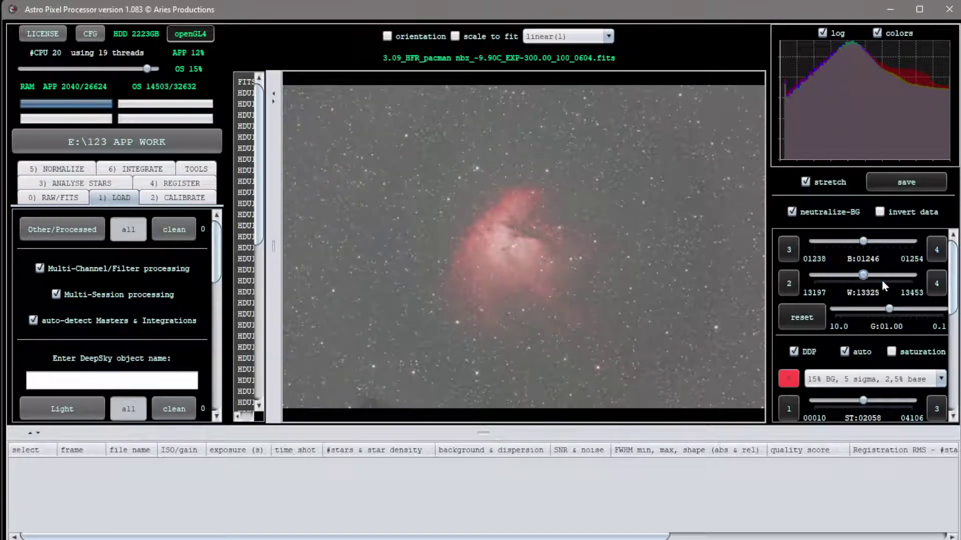
{"action": "mouse_move", "coordinate": [867, 274]}
{"action": "left_mouse_down"}
{"action": "mouse_move", "coordinate": [886, 278]}
{"action": "mouse_move", "coordinate": [879, 278]}
{"action": "left_mouse_up"}
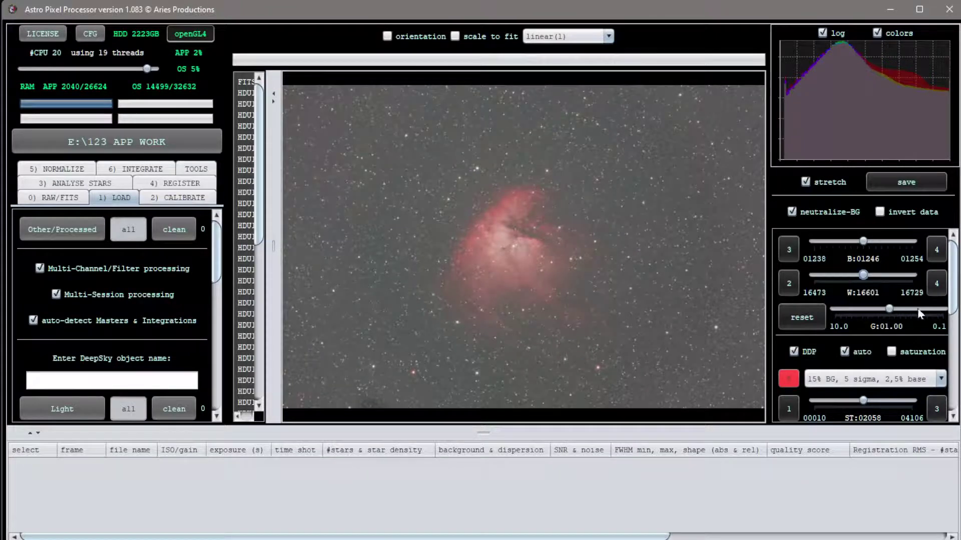
- Widen the white point's adjustment range, then narrow it to fine steps and set the white point to 19818
{"action": "left_click", "coordinate": [789, 288]}
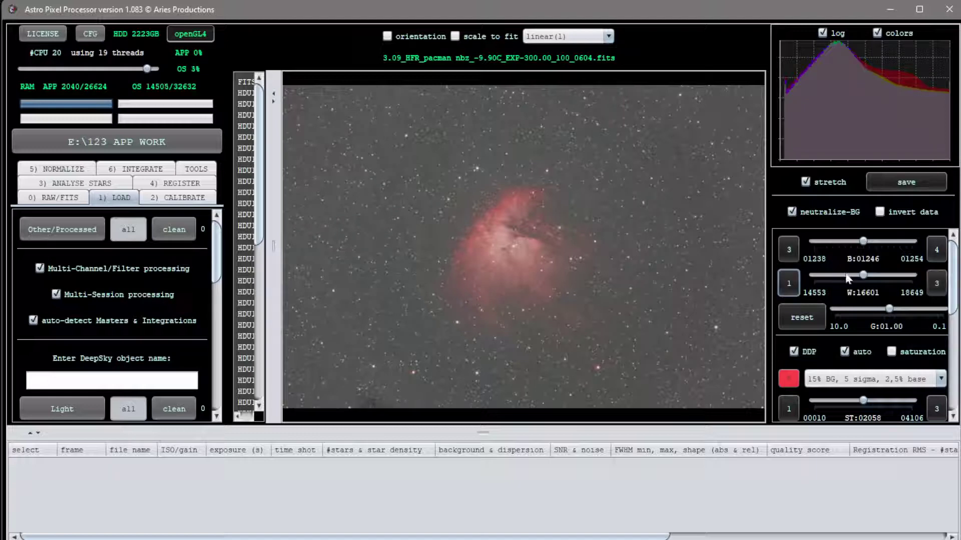
{"action": "left_click_drag", "start_coordinate": [865, 281], "coordinate": [866, 277]}
{"action": "left_click", "coordinate": [936, 285]}
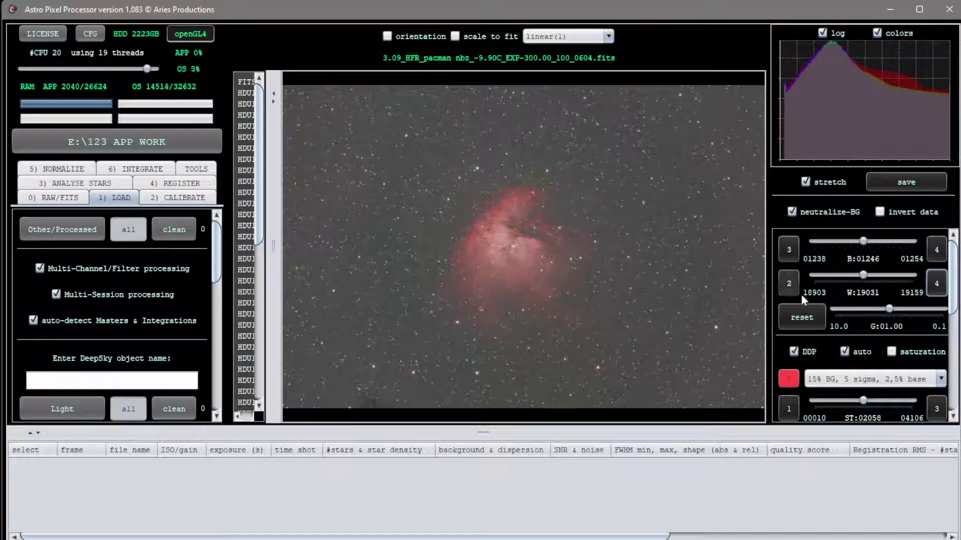
{"action": "left_click", "coordinate": [937, 286]}
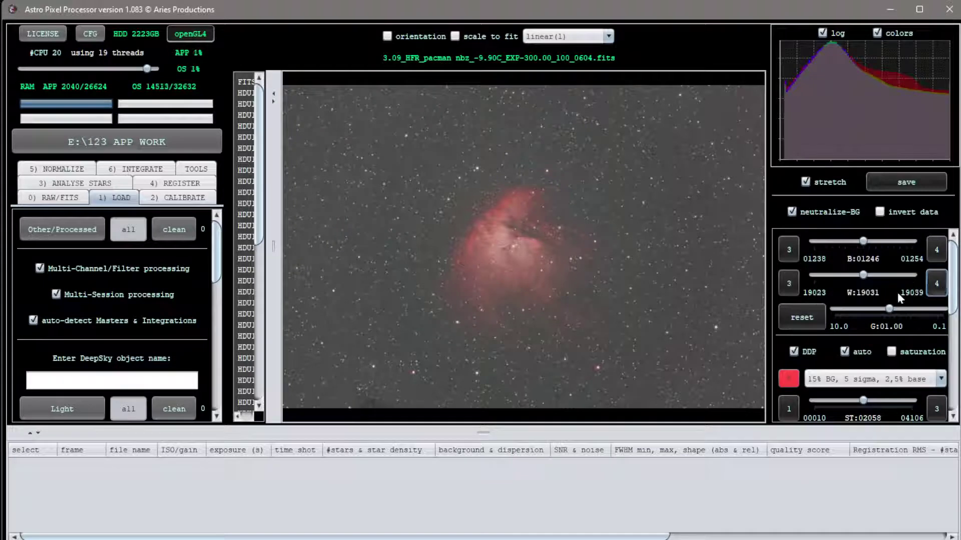
{"action": "left_click_drag", "start_coordinate": [863, 276], "coordinate": [912, 275]}
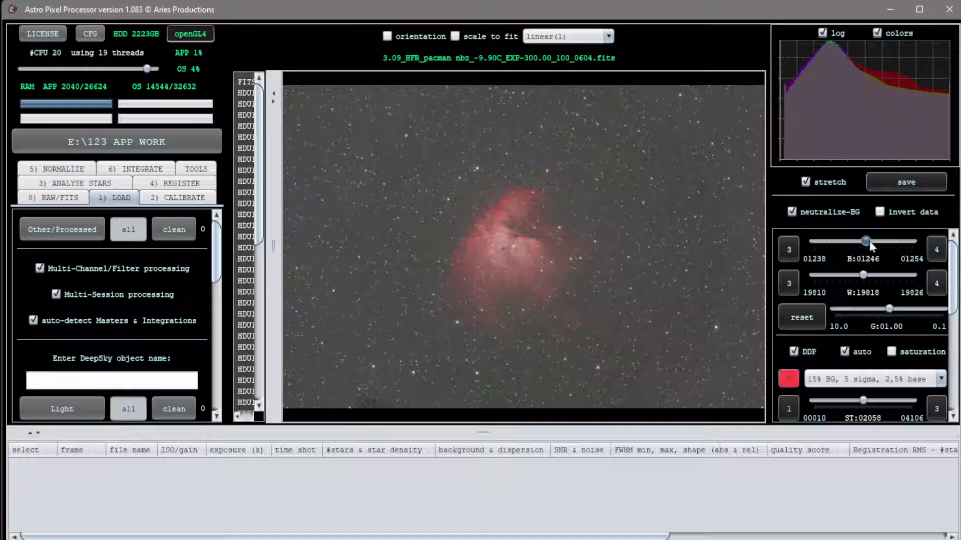
- Raise the black point to 1333 to darken the background, and lower the white point to 17184
{"action": "left_click", "coordinate": [869, 241]}
{"action": "left_click_drag", "start_coordinate": [867, 242], "coordinate": [887, 244]}
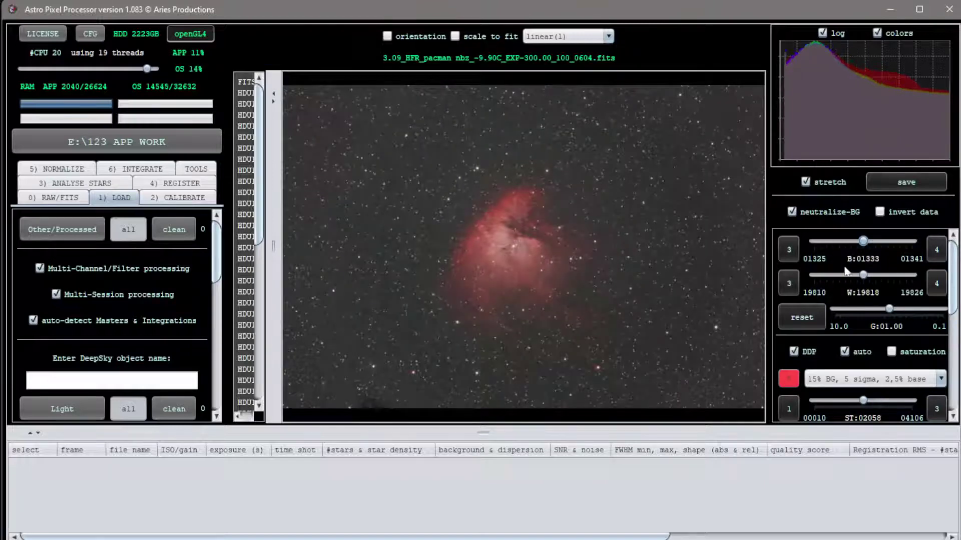
{"action": "left_click_drag", "start_coordinate": [864, 276], "coordinate": [853, 276]}
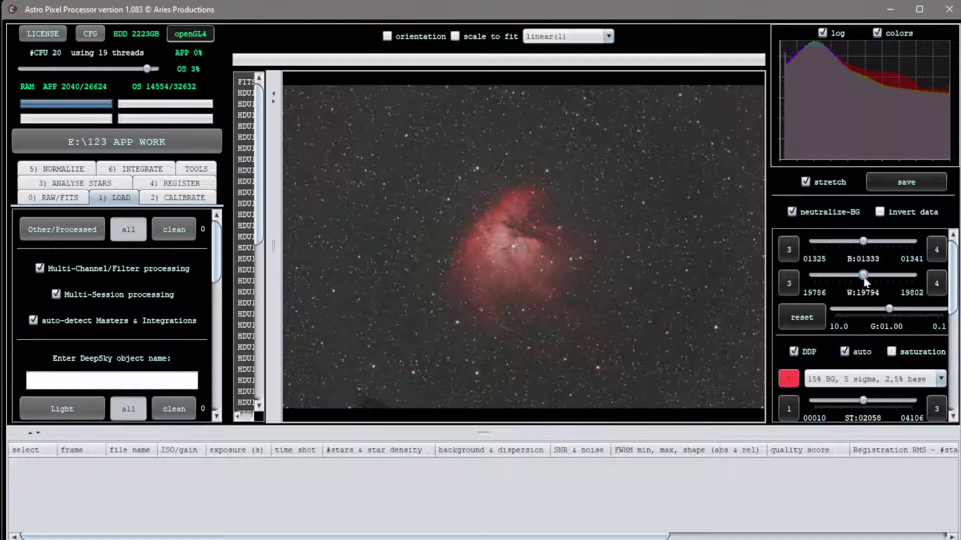
{"action": "left_click_drag", "start_coordinate": [863, 276], "coordinate": [678, 299]}
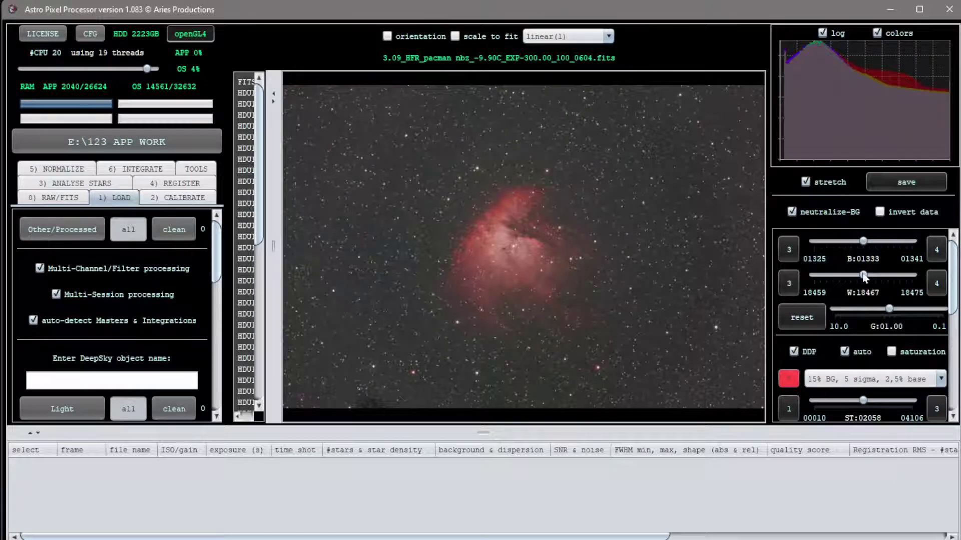
{"action": "left_click_drag", "start_coordinate": [864, 276], "coordinate": [676, 295]}
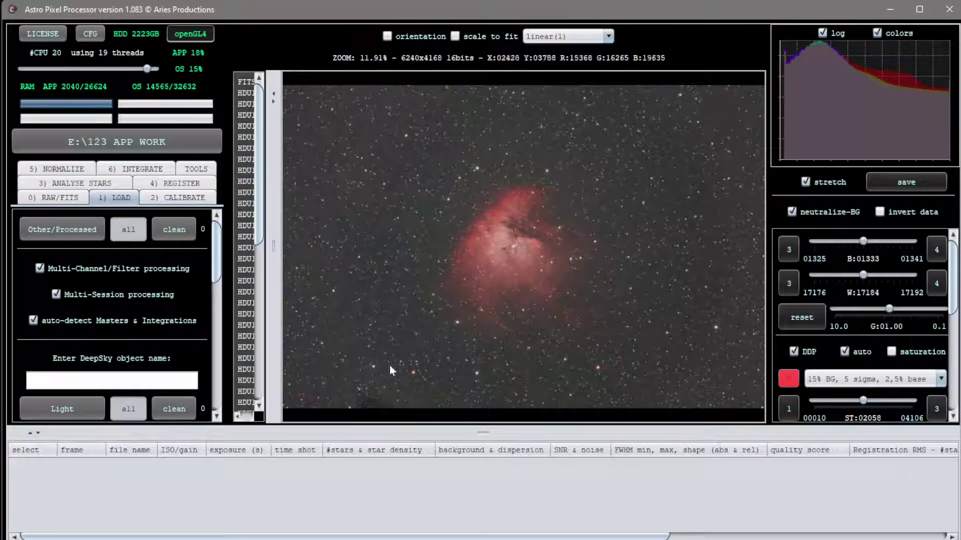
- Save the stretched image as a TIFF with 16 bits integers, the sRGB v4 Preference profile and 72 DPI
{"action": "left_click", "coordinate": [909, 193]}
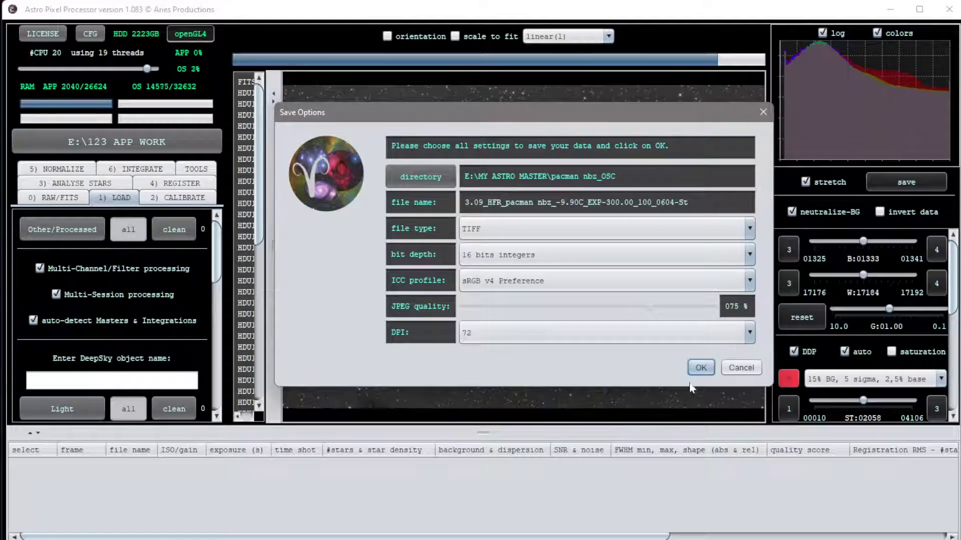
{"action": "left_click", "coordinate": [701, 369]}
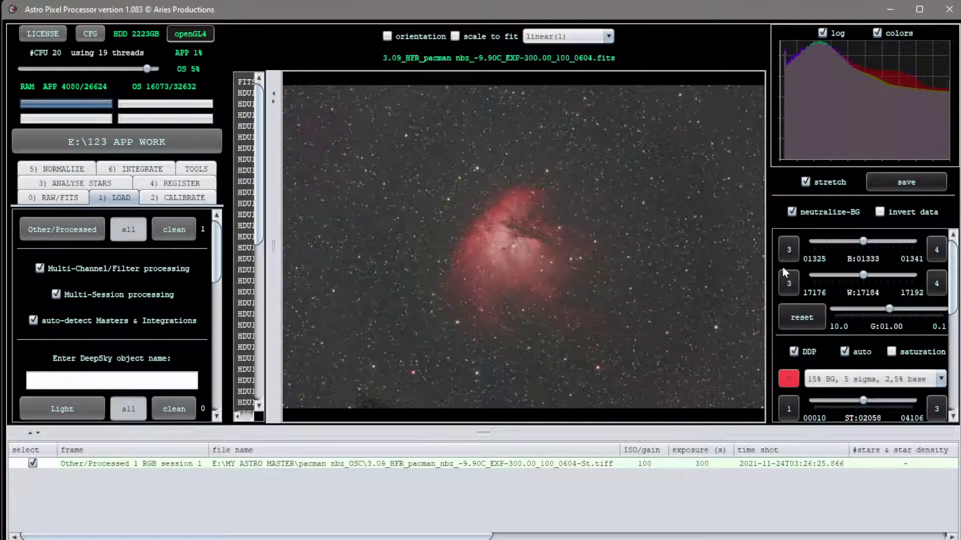
- Save the image again as a TIFF with 16 bits integers, overwriting the existing stretched file
{"action": "left_click", "coordinate": [915, 181]}
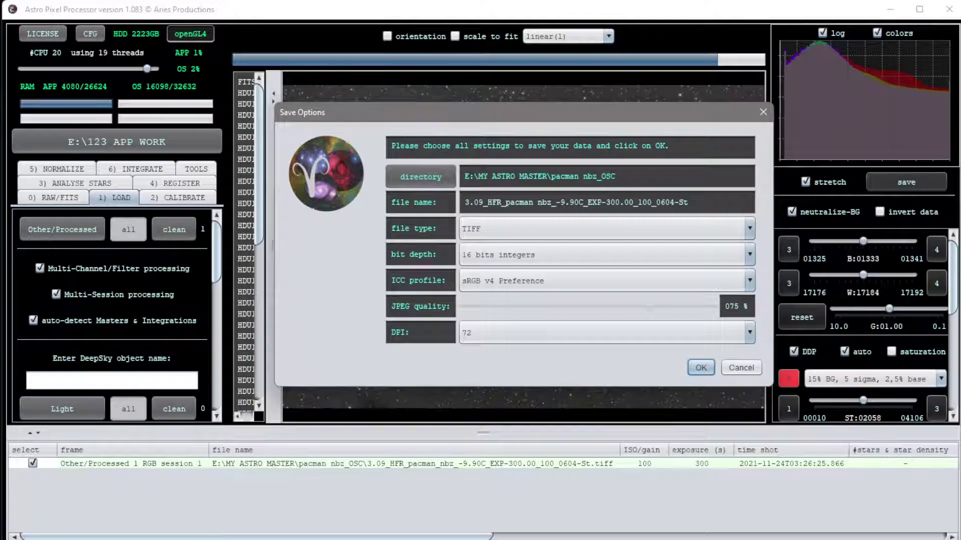
{"action": "left_click", "coordinate": [751, 230]}
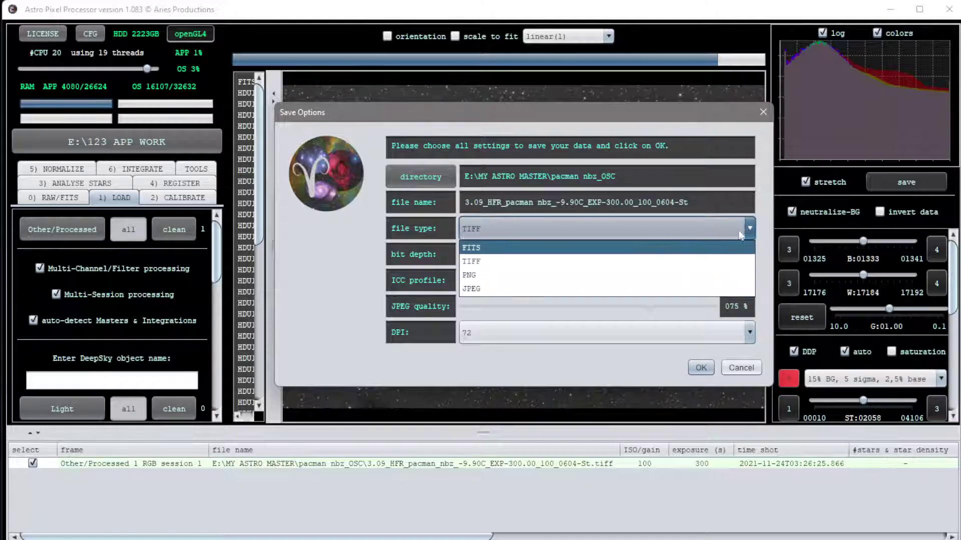
{"action": "left_click", "coordinate": [636, 260]}
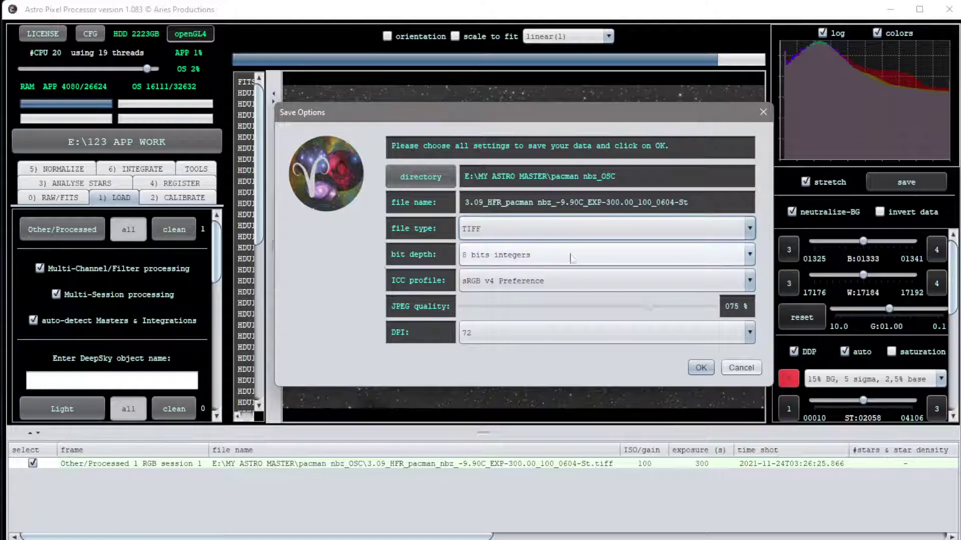
{"action": "left_click", "coordinate": [753, 256]}
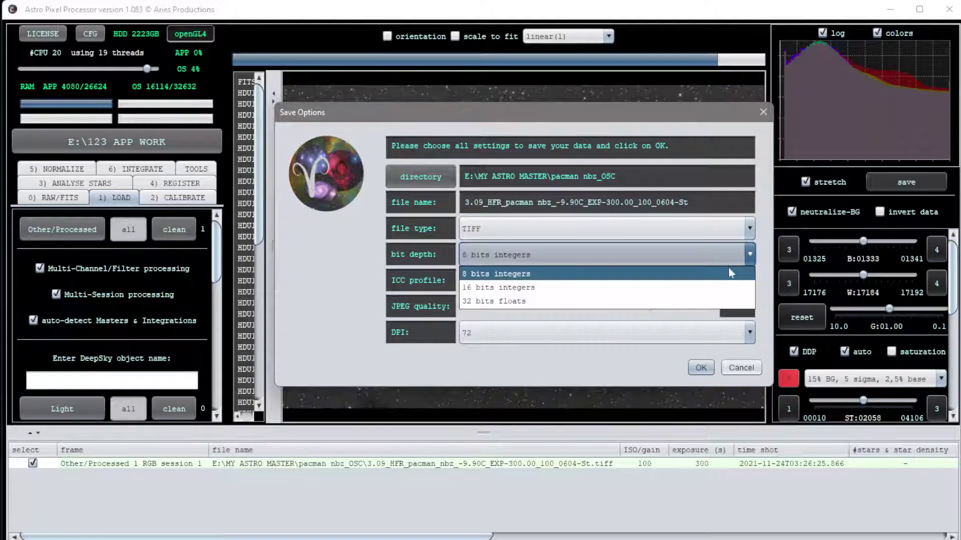
{"action": "left_click", "coordinate": [721, 286]}
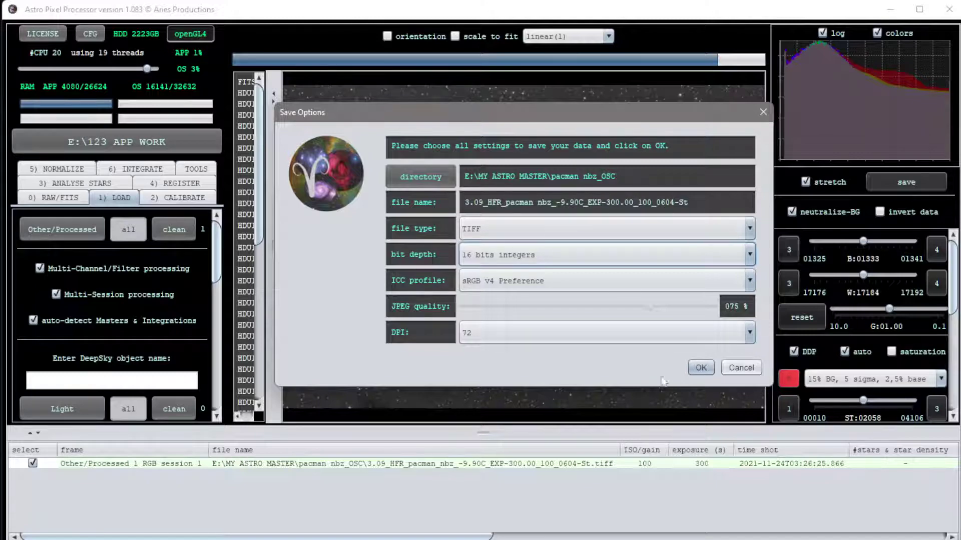
{"action": "left_click", "coordinate": [701, 368]}
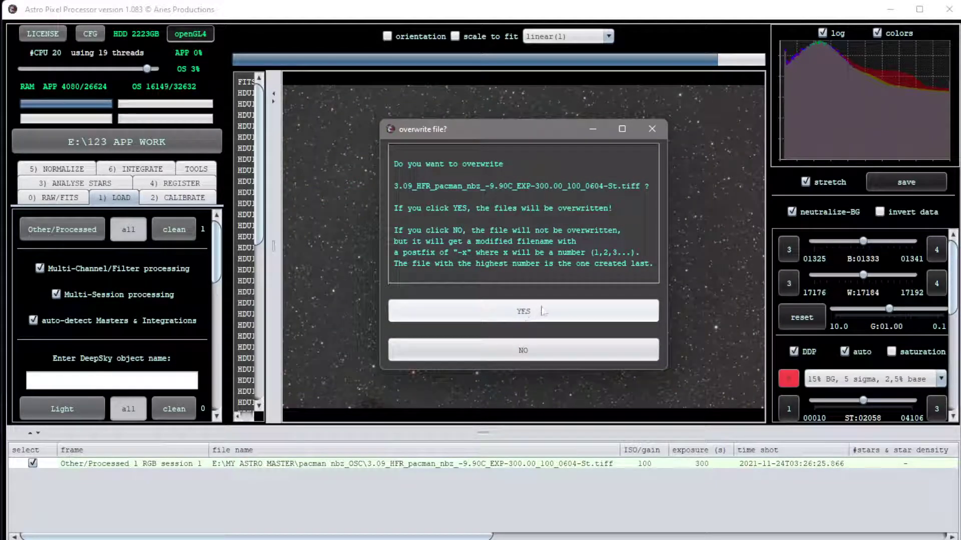
{"action": "left_click", "coordinate": [523, 312]}
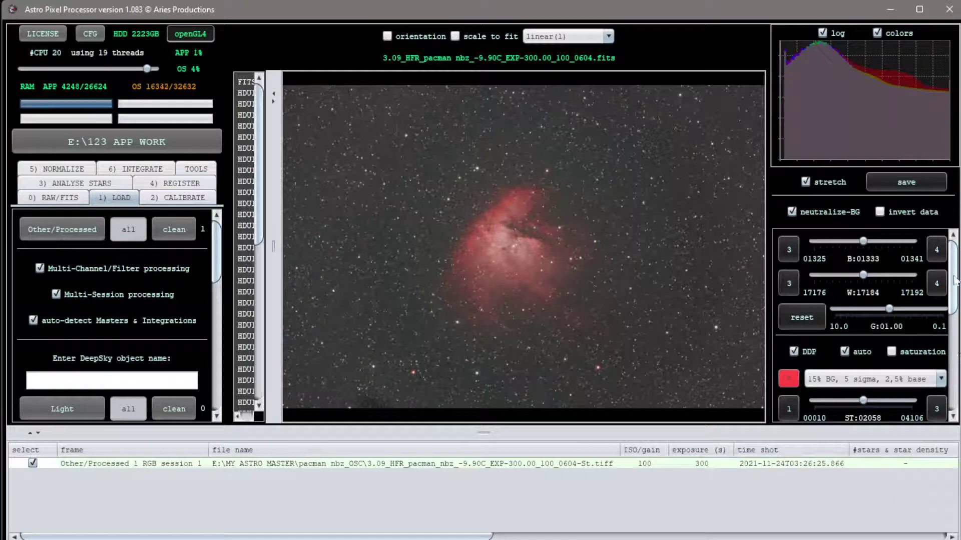
- Change the DDP stretch preset to "no stretch (data as is)"
{"action": "scroll", "coordinate": [954, 360], "scroll_direction": "down", "scroll_amount": 6}
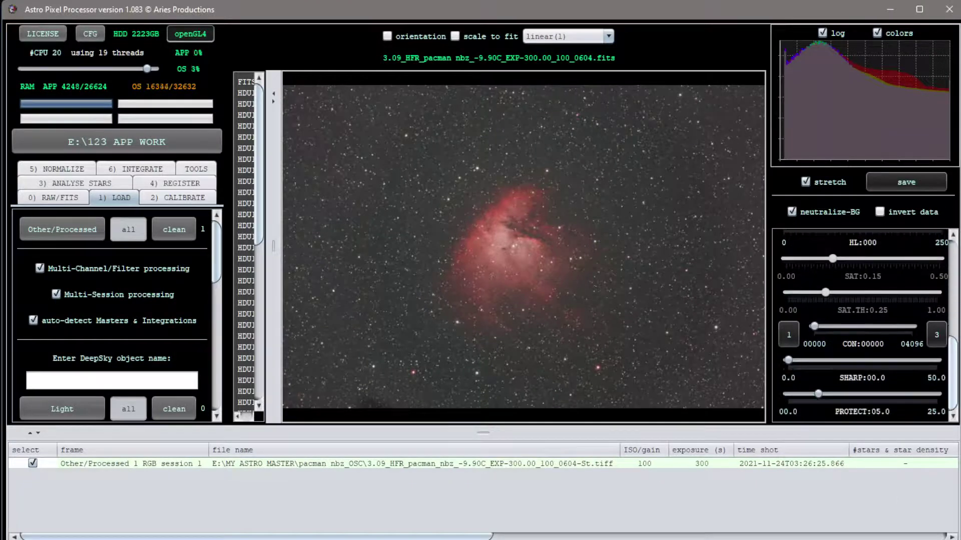
{"action": "scroll", "coordinate": [868, 326], "scroll_direction": "up", "scroll_amount": 3}
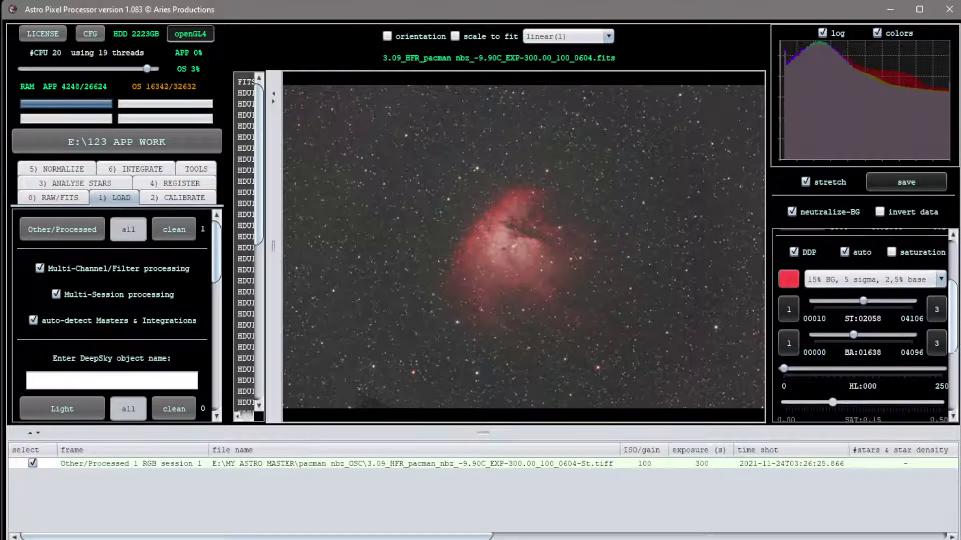
{"action": "scroll", "coordinate": [868, 327], "scroll_direction": "up", "scroll_amount": 3}
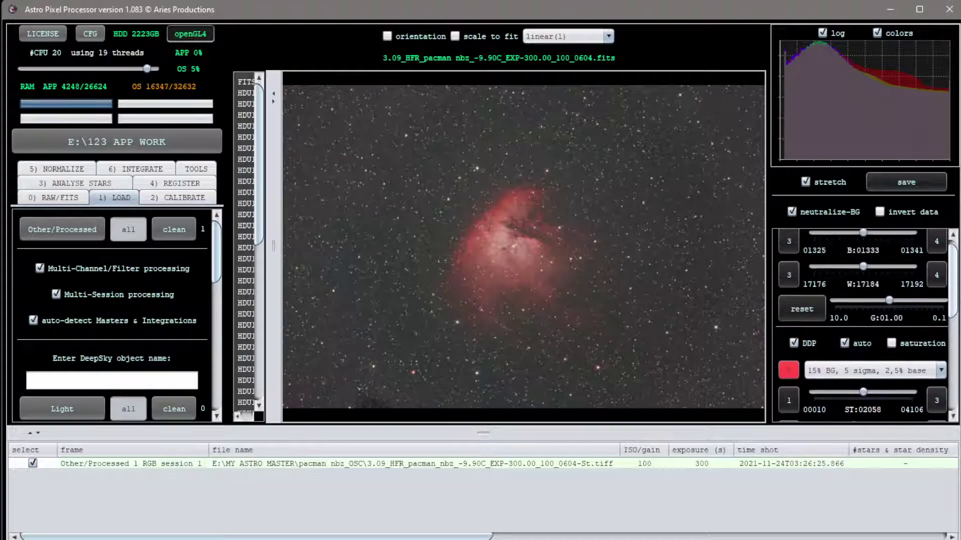
{"action": "scroll", "coordinate": [867, 326], "scroll_direction": "up", "scroll_amount": 1}
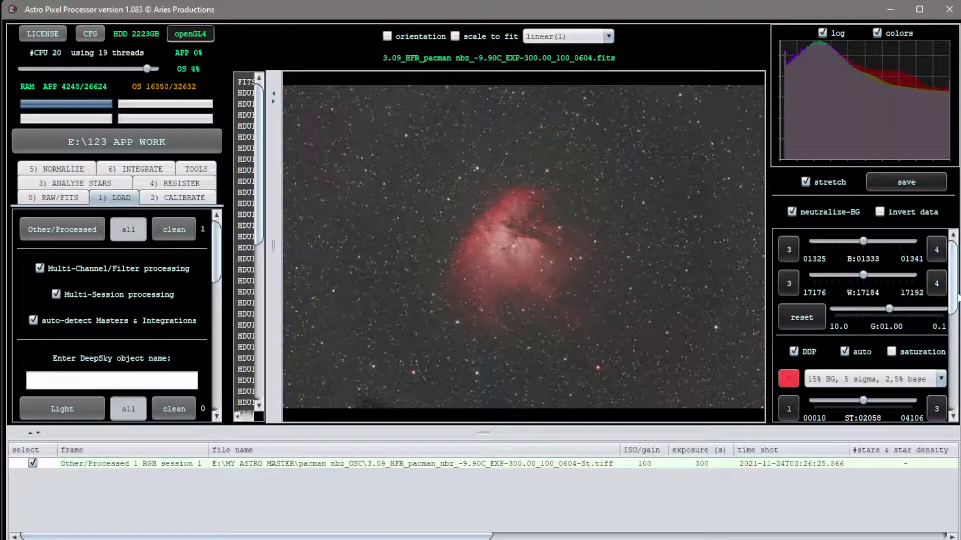
{"action": "left_click", "coordinate": [940, 382]}
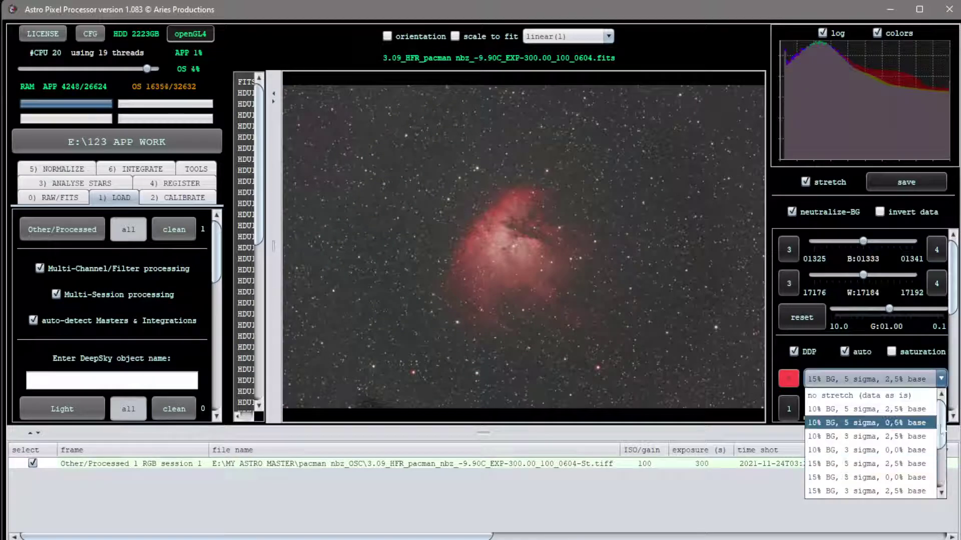
{"action": "left_click", "coordinate": [891, 398]}
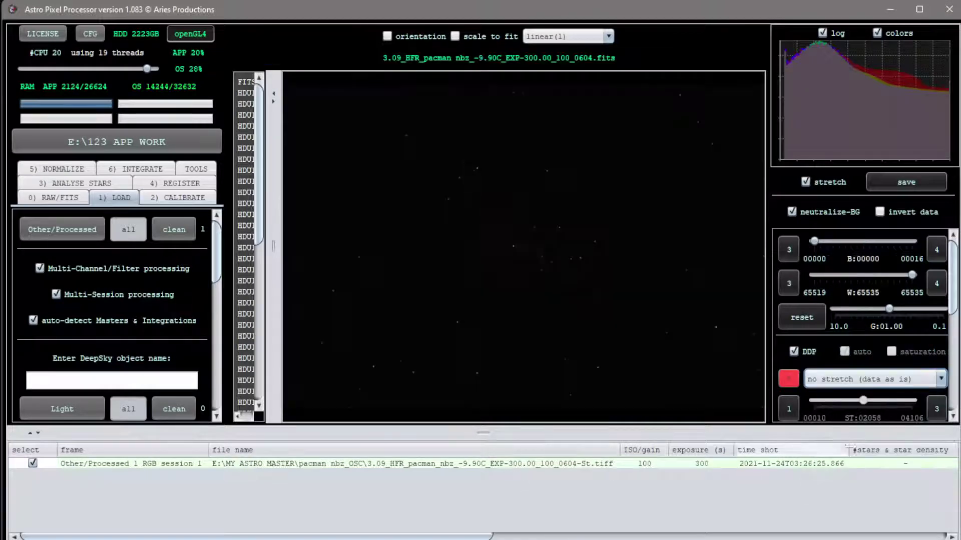
- Set the DDP stretch preset to "30% BG, 2 sigma, 0,0% base"
{"action": "left_click", "coordinate": [934, 380]}
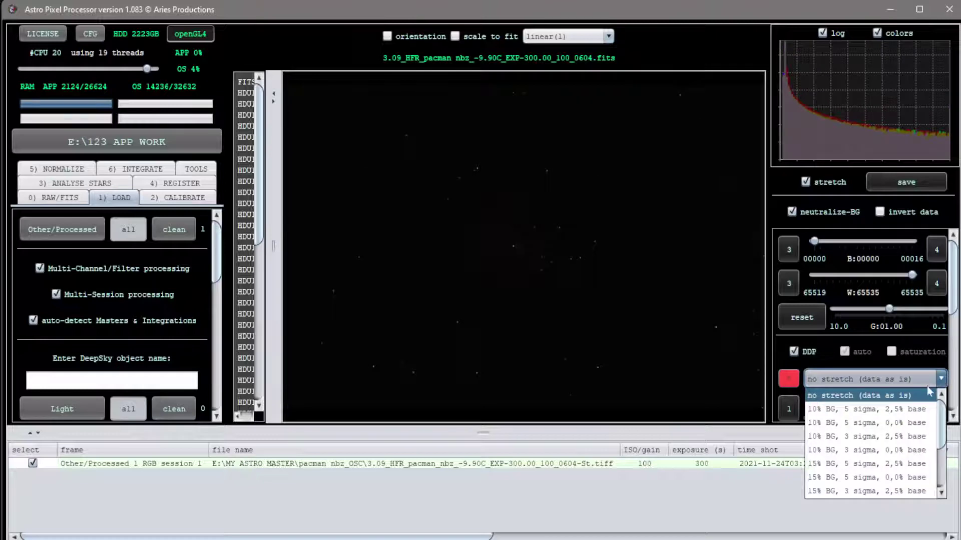
{"action": "scroll", "coordinate": [896, 450], "scroll_direction": "down", "scroll_amount": 2}
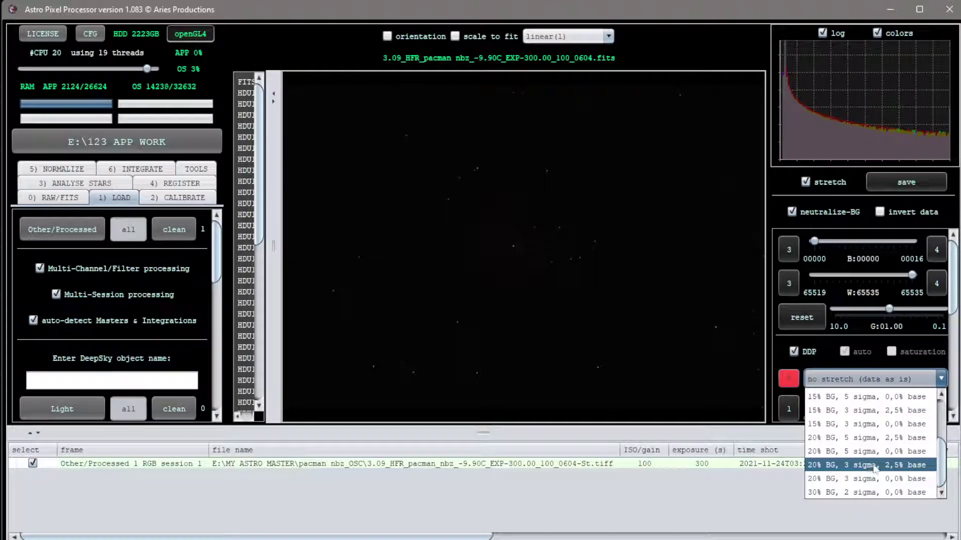
{"action": "left_click", "coordinate": [878, 493]}
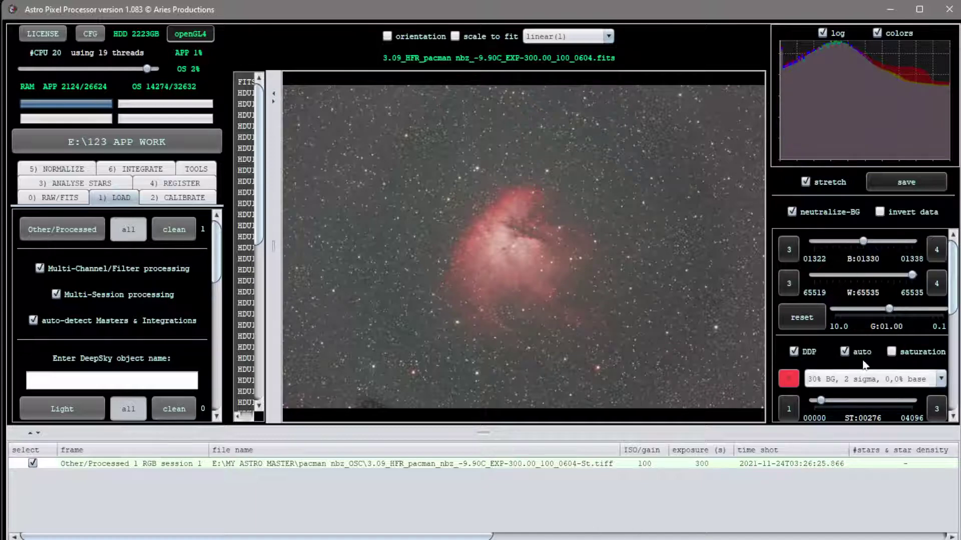
- Compare the nebula preview with background neutralization off and on, leaving it enabled, and inspect the neutralized image up close
{"action": "left_click", "coordinate": [791, 213]}
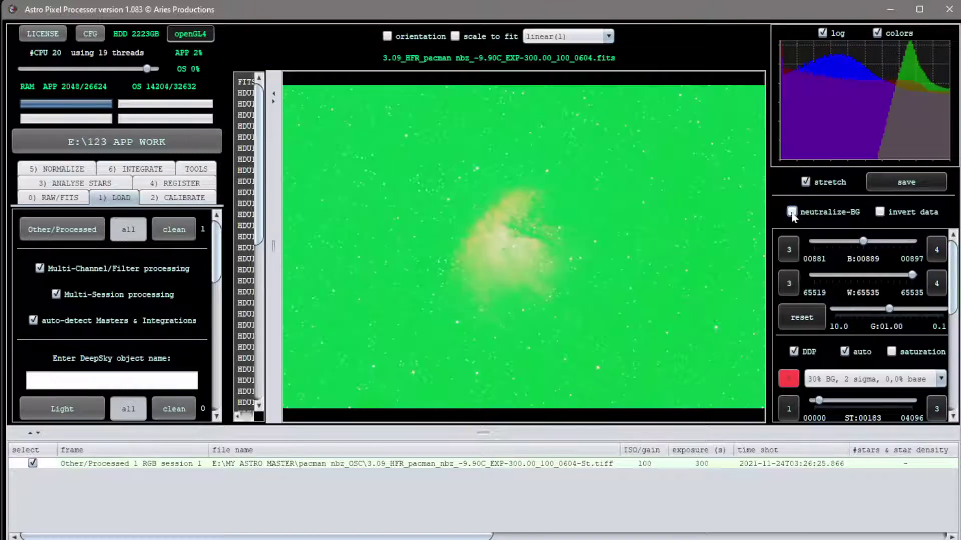
{"action": "left_click", "coordinate": [792, 212]}
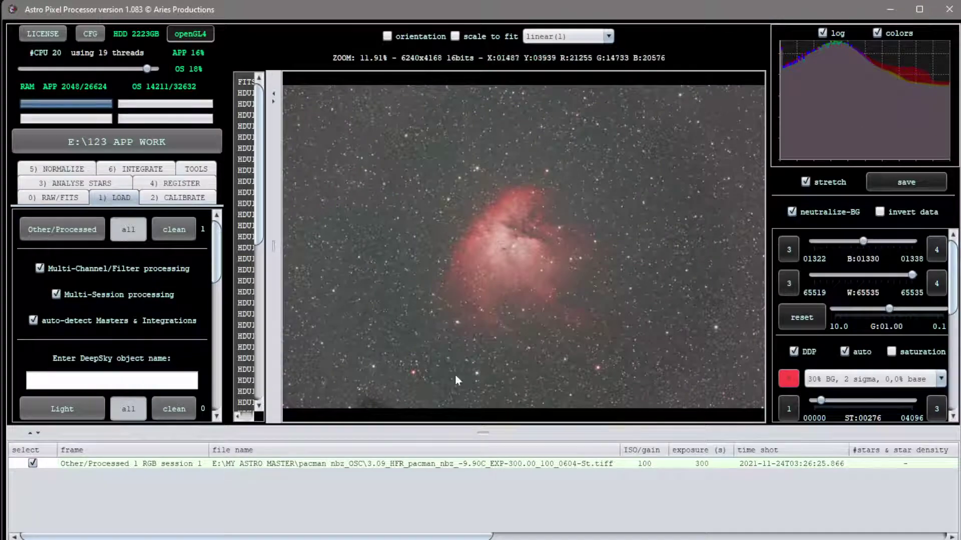
{"action": "scroll", "coordinate": [541, 315], "scroll_direction": "up", "scroll_amount": 1}
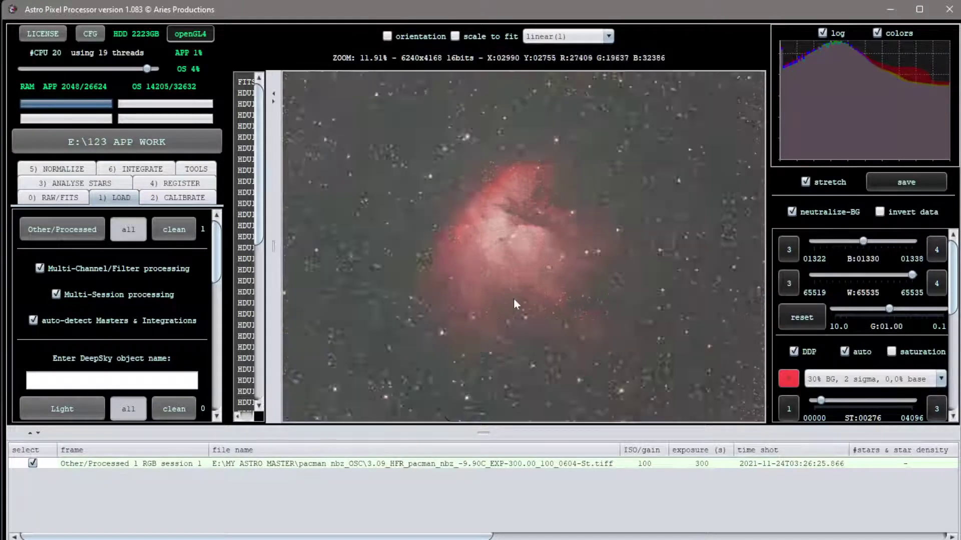
{"action": "scroll", "coordinate": [513, 203], "scroll_direction": "down", "scroll_amount": 2}
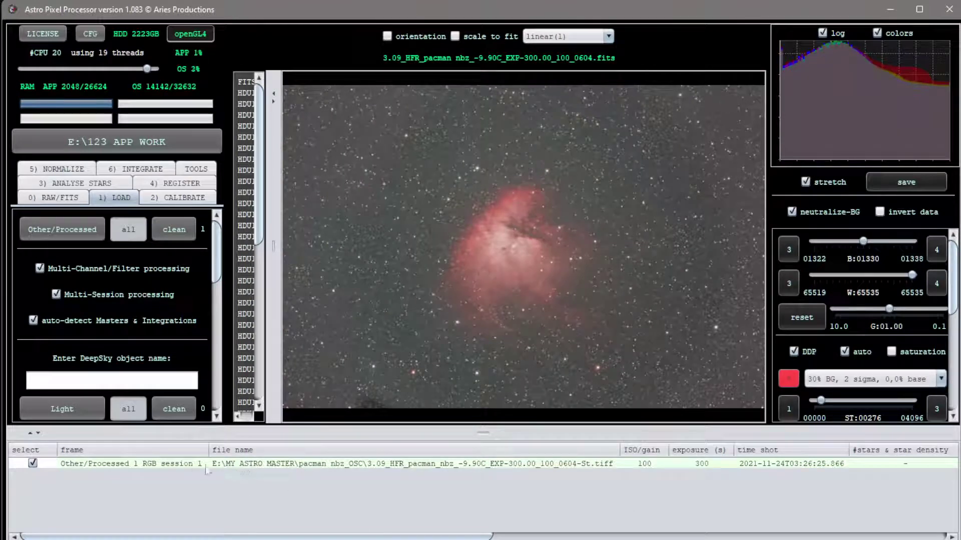
- Deselect the Other/Processed nebula frame and remove it from the frame list
{"action": "right_click", "coordinate": [235, 468]}
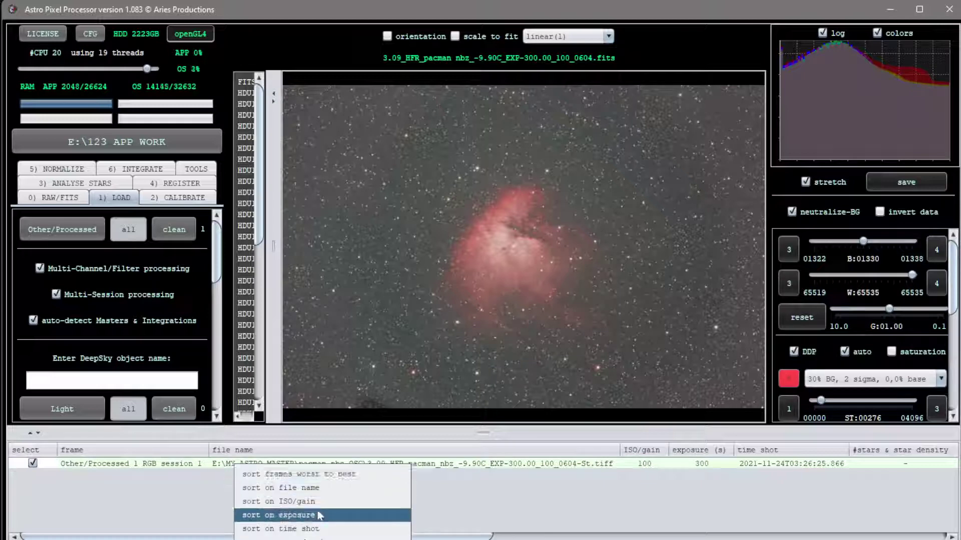
{"action": "left_click", "coordinate": [128, 480]}
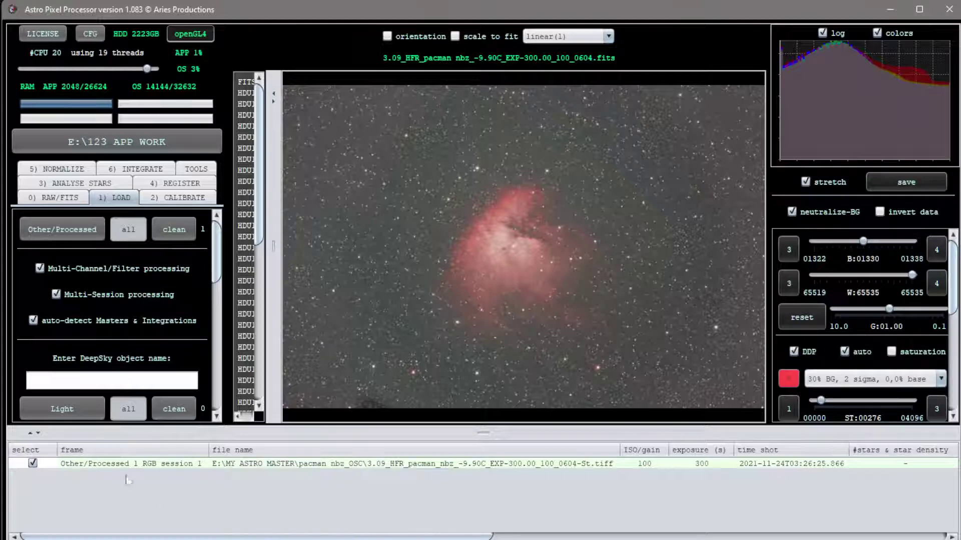
{"action": "right_click", "coordinate": [116, 468]}
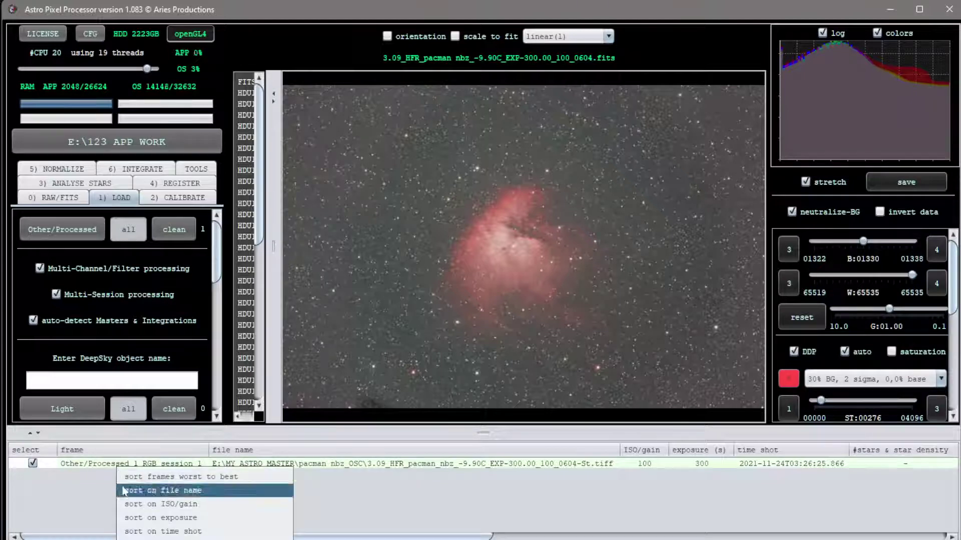
{"action": "left_click", "coordinate": [71, 467]}
{"action": "left_click", "coordinate": [33, 464]}
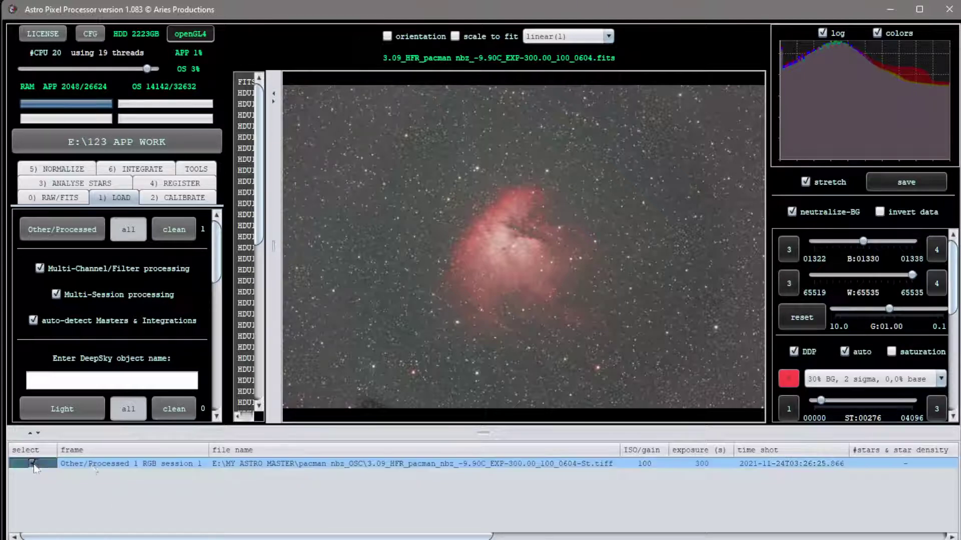
{"action": "right_click", "coordinate": [109, 467]}
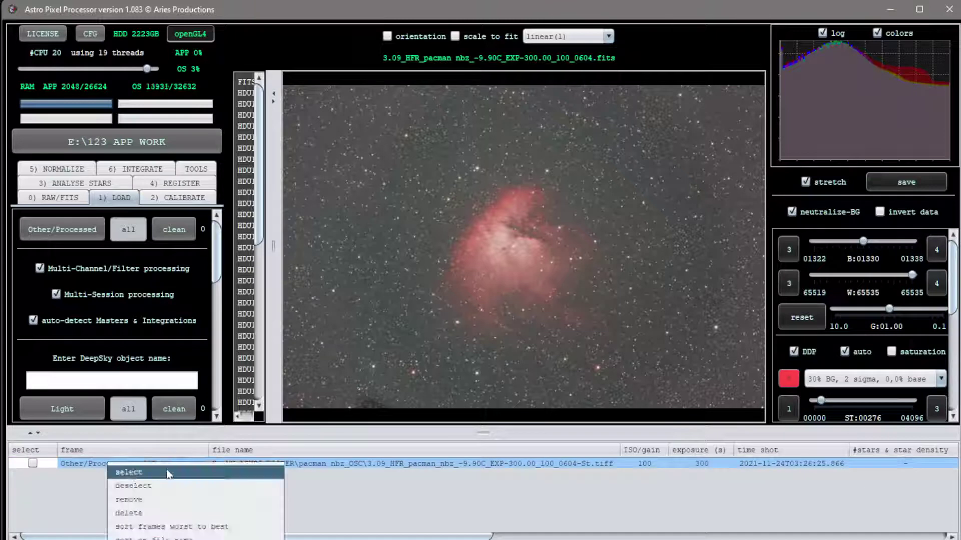
{"action": "left_click", "coordinate": [174, 499]}
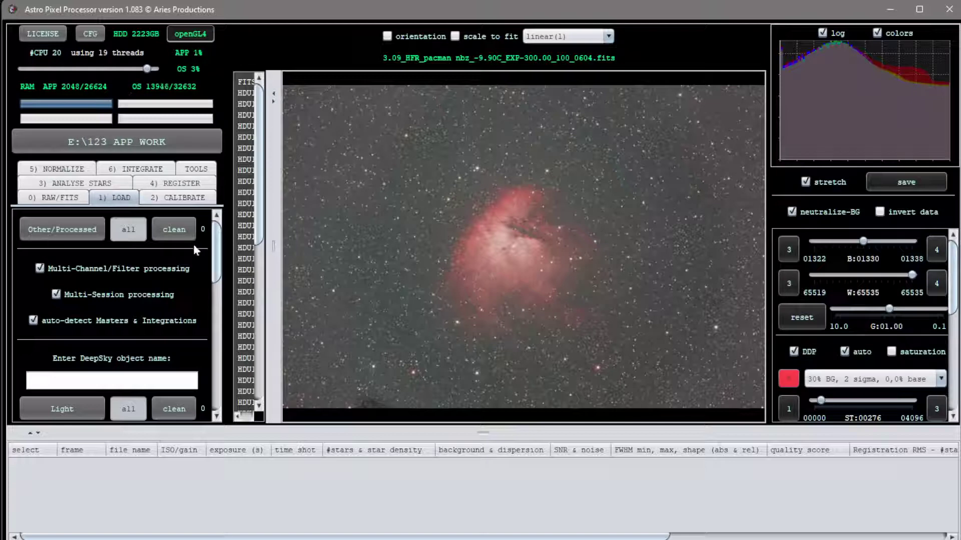
- Check the Bayer CFA pattern, algorithm and RGB multipliers in the RAW/FITS settings, and return to the Load settings
{"action": "left_click", "coordinate": [45, 200]}
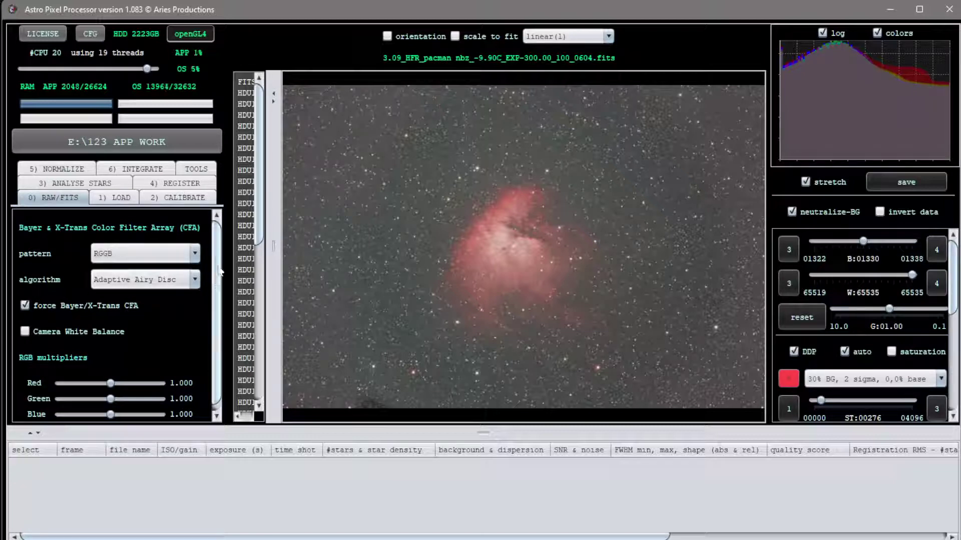
{"action": "scroll", "coordinate": [180, 293], "scroll_direction": "down", "scroll_amount": 1}
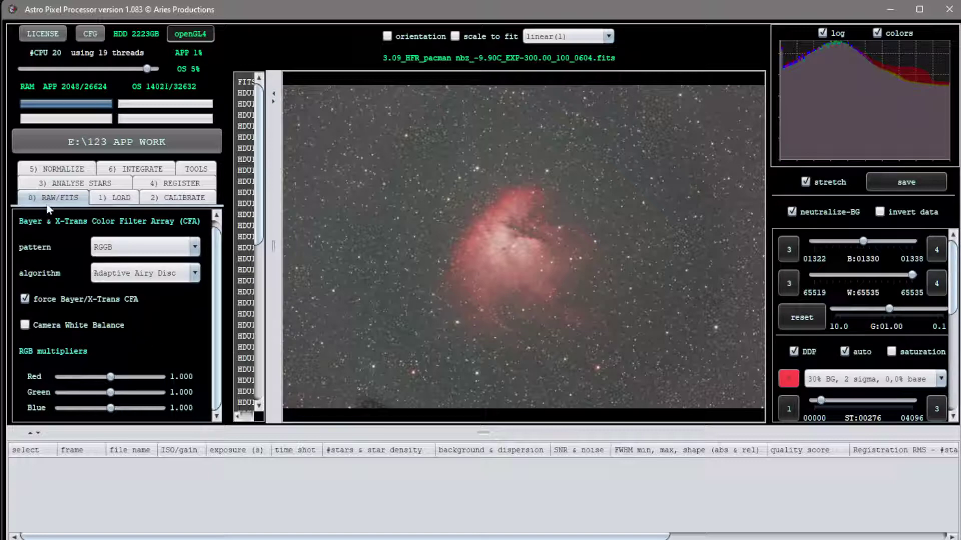
{"action": "left_click", "coordinate": [118, 200]}
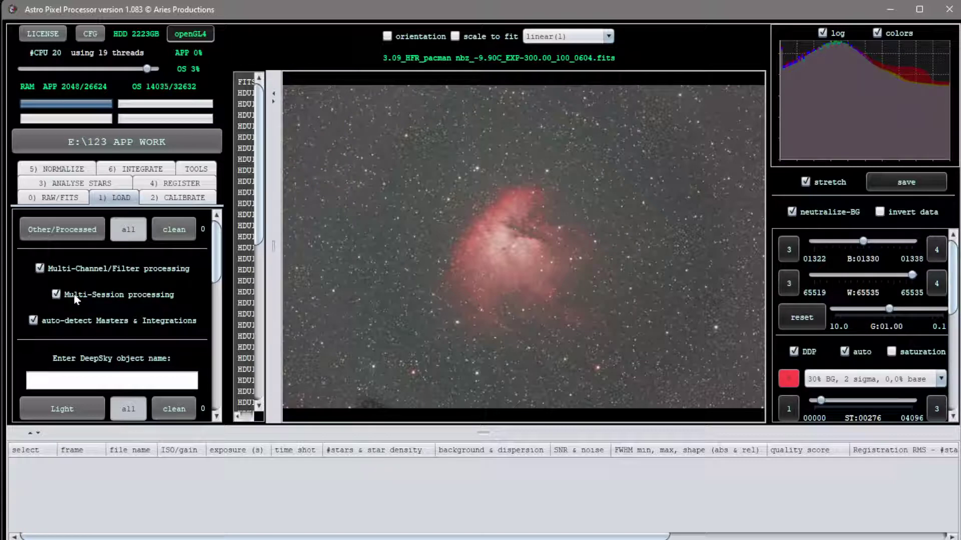
- Disable Multi-Channel/Filter processing, Multi-Session processing and auto-detection of Masters & Integrations
{"action": "left_click", "coordinate": [41, 271]}
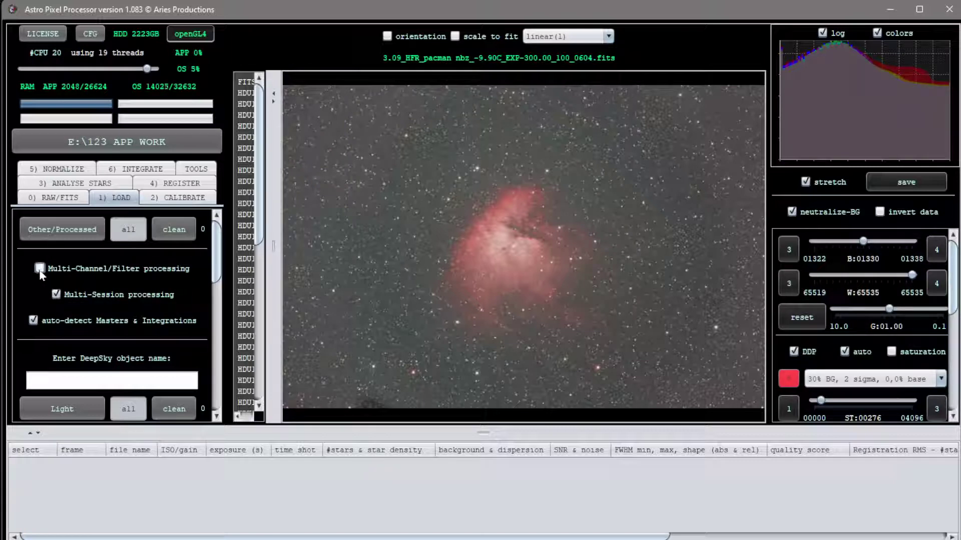
{"action": "left_click", "coordinate": [75, 299]}
{"action": "left_click_drag", "start_coordinate": [218, 268], "coordinate": [224, 245]}
{"action": "scroll", "coordinate": [62, 409], "scroll_direction": "down", "scroll_amount": 1}
{"action": "scroll", "coordinate": [95, 356], "scroll_direction": "down", "scroll_amount": 2}
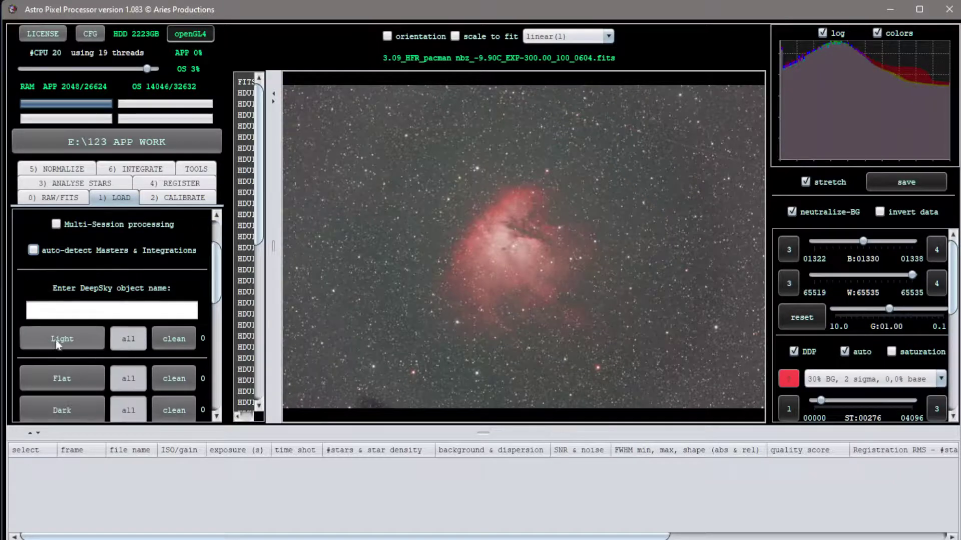
- Load all files in the pacman nbz_OSC folder as light frames, from 2.86_HFR (0571.fits) through 3.75_HFR (0578.fits)
{"action": "left_click", "coordinate": [62, 339]}
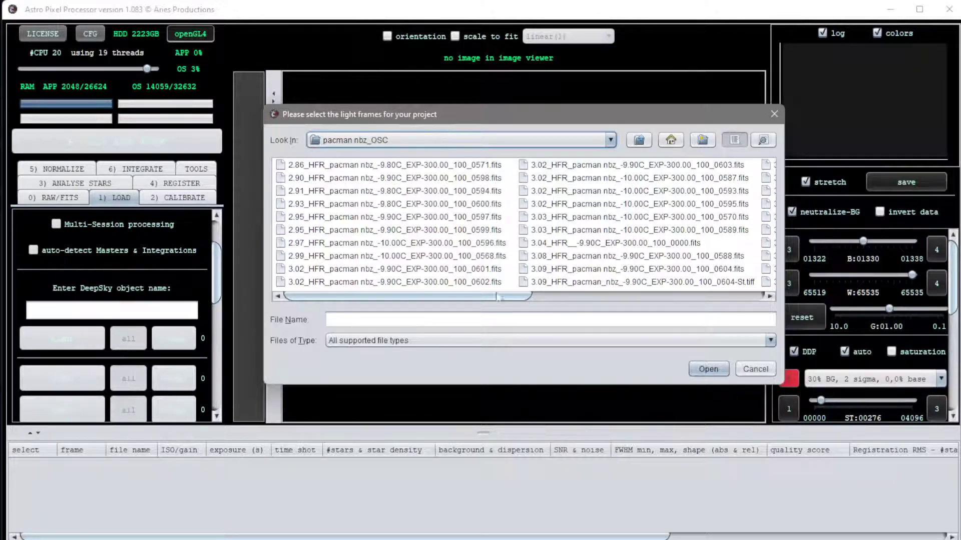
{"action": "left_click_drag", "start_coordinate": [498, 298], "coordinate": [775, 303]}
{"action": "left_click", "coordinate": [323, 169]}
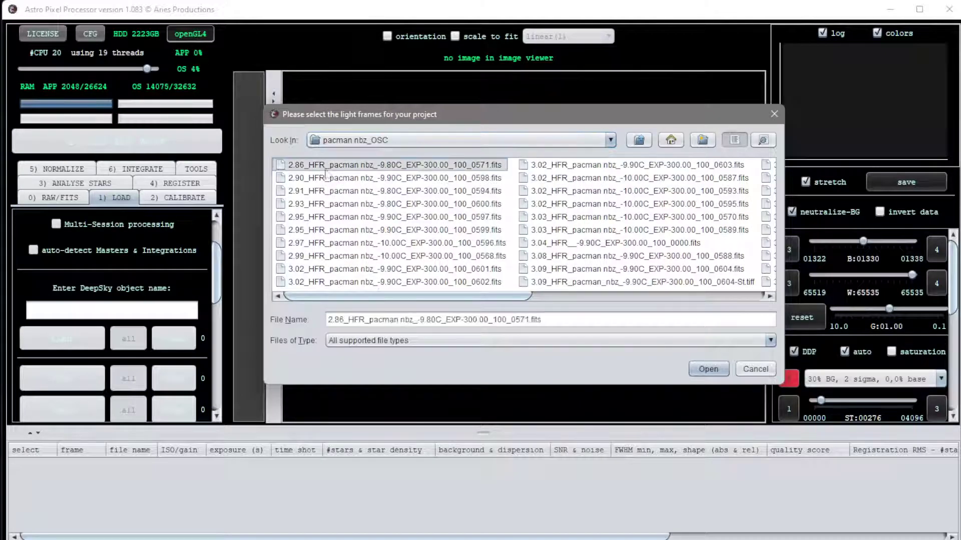
{"action": "left_click_drag", "start_coordinate": [405, 296], "coordinate": [637, 296]}
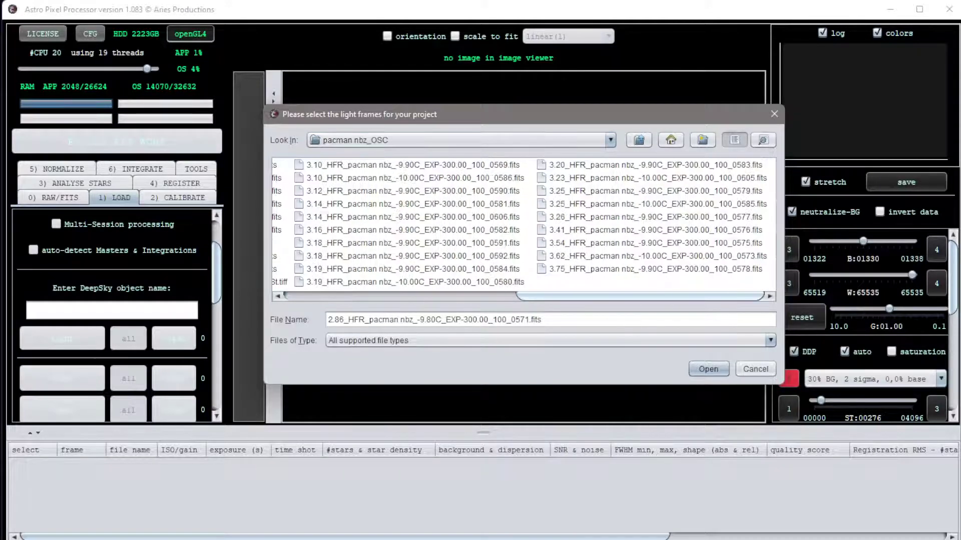
{"action": "left_click", "coordinate": [651, 269], "text": "shift"}
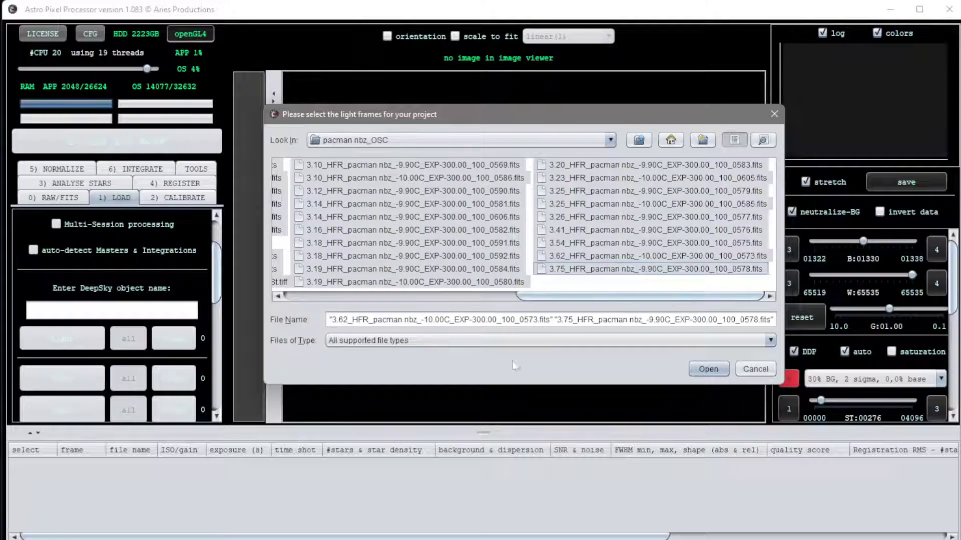
{"action": "left_click", "coordinate": [708, 370]}
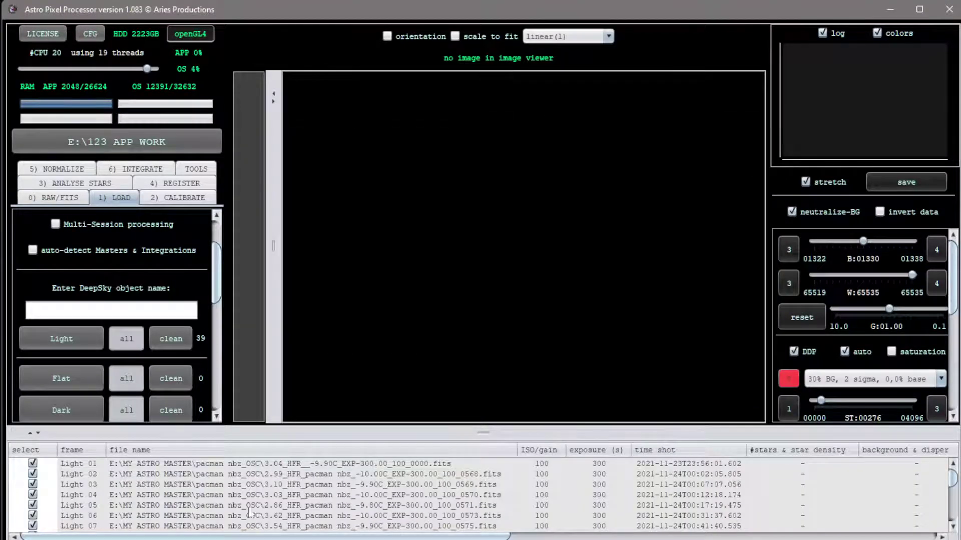
- Look through the loaded light frames and preview Light 04, the file ending in 0570.fits
{"action": "scroll", "coordinate": [477, 478], "scroll_direction": "down", "scroll_amount": 10}
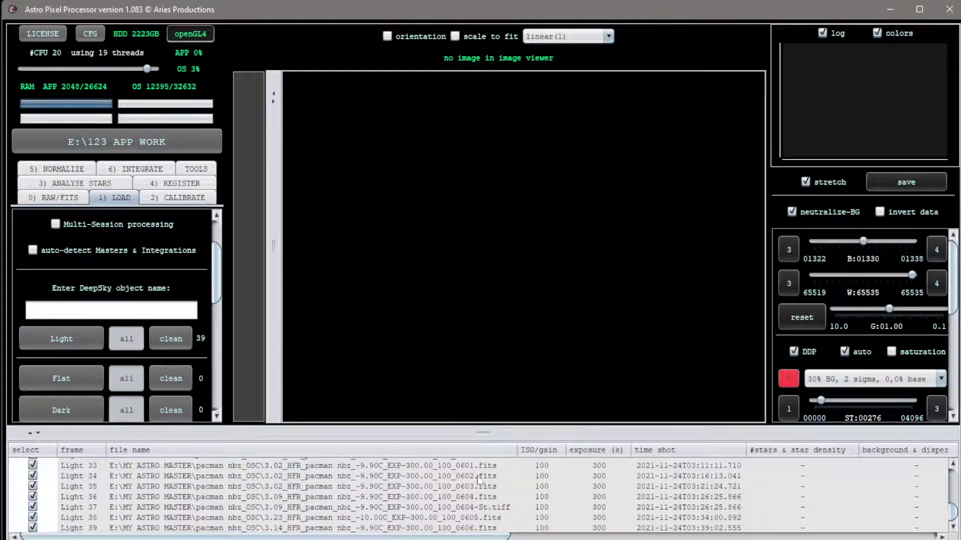
{"action": "scroll", "coordinate": [240, 521], "scroll_direction": "up", "scroll_amount": 6}
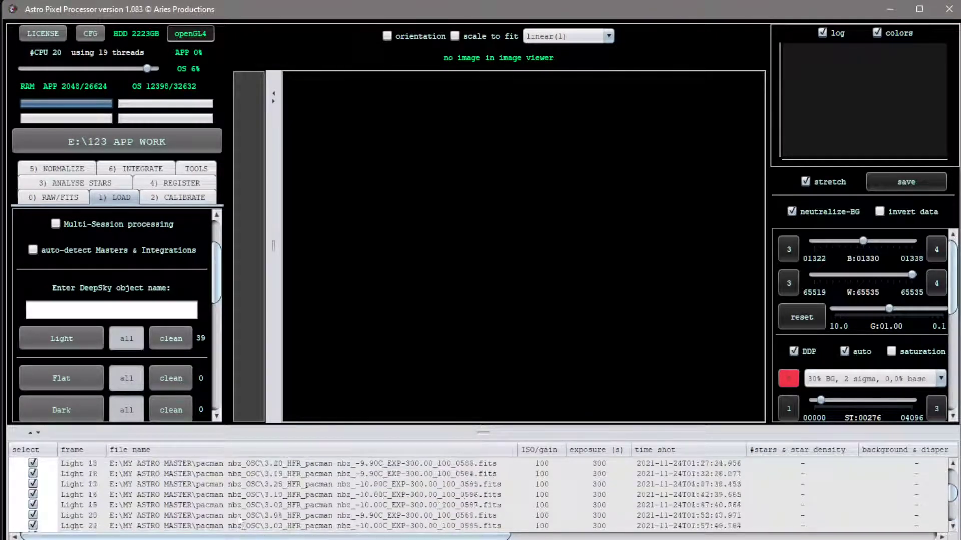
{"action": "scroll", "coordinate": [240, 520], "scroll_direction": "up", "scroll_amount": 5}
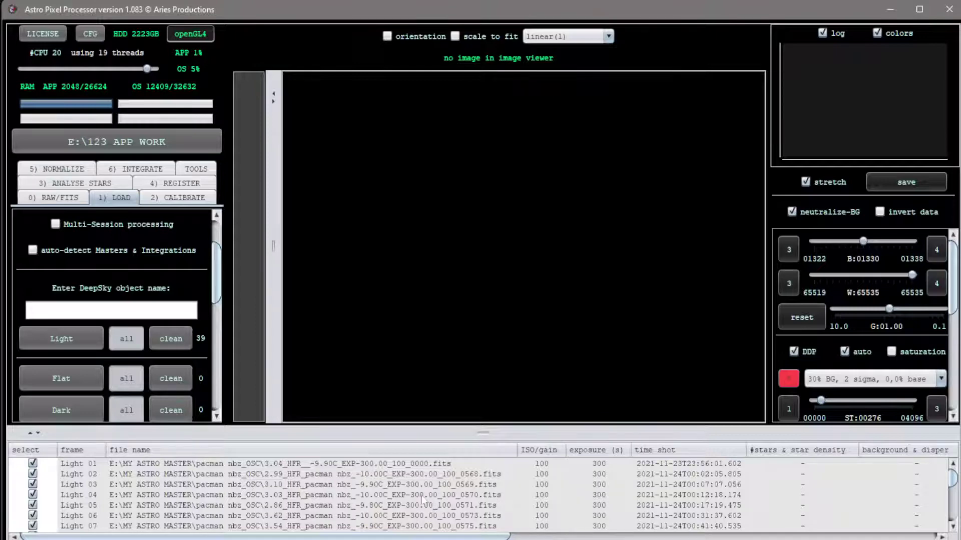
{"action": "left_click", "coordinate": [399, 496]}
{"action": "double_click", "coordinate": [400, 496]}
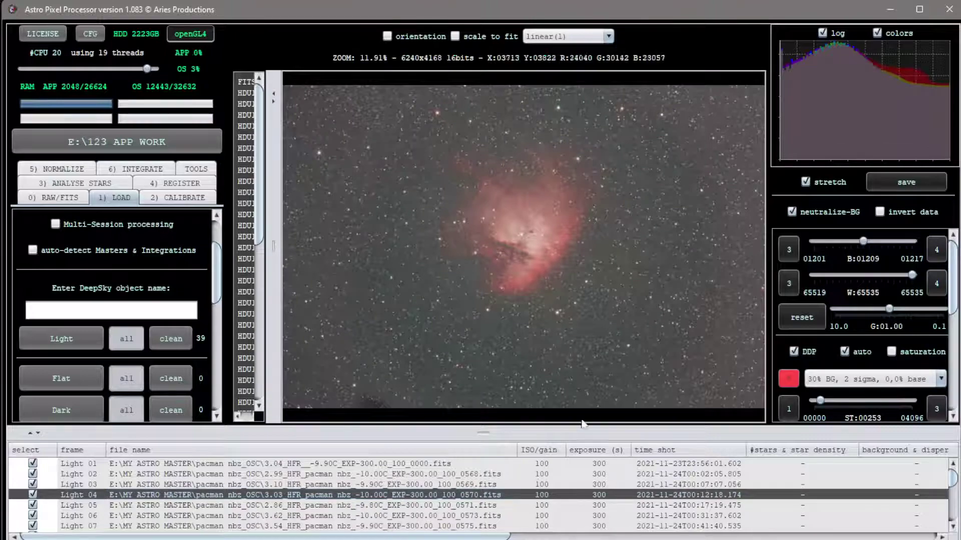
- Inspect the previewed light frame at several zoom levels, examining the nebula detail and the whole field
{"action": "scroll", "coordinate": [536, 250], "scroll_direction": "up", "scroll_amount": 2}
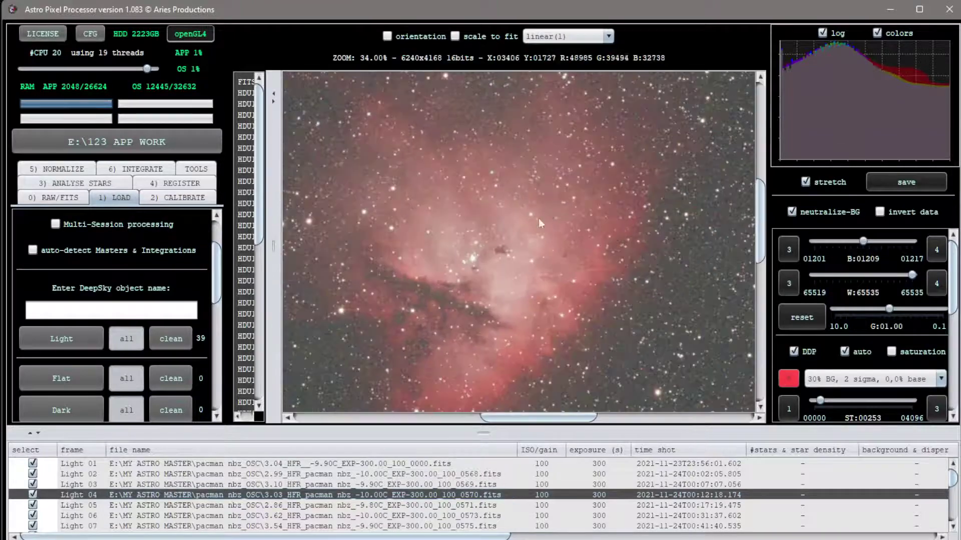
{"action": "scroll", "coordinate": [360, 224], "scroll_direction": "up", "scroll_amount": 2}
{"action": "scroll", "coordinate": [474, 215], "scroll_direction": "down", "scroll_amount": 3}
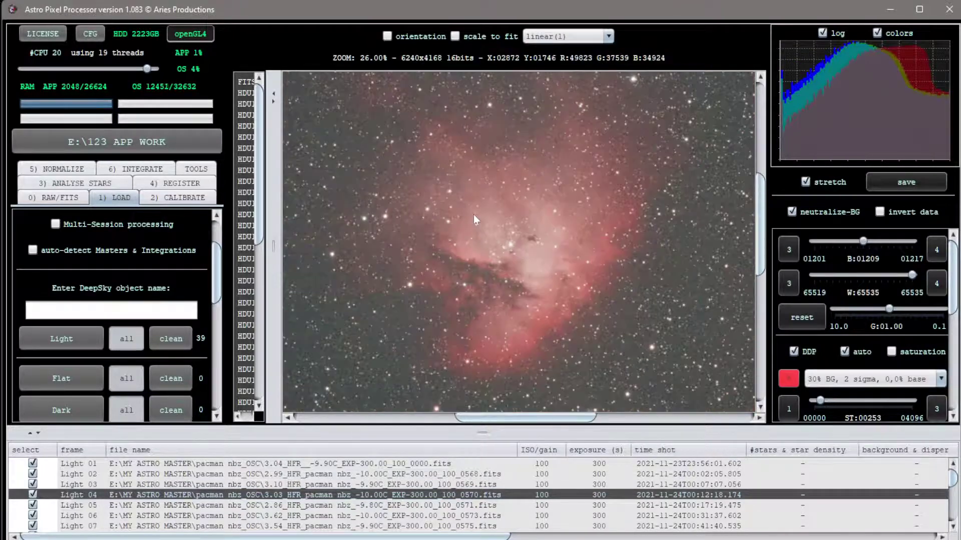
{"action": "scroll", "coordinate": [506, 217], "scroll_direction": "up", "scroll_amount": 1}
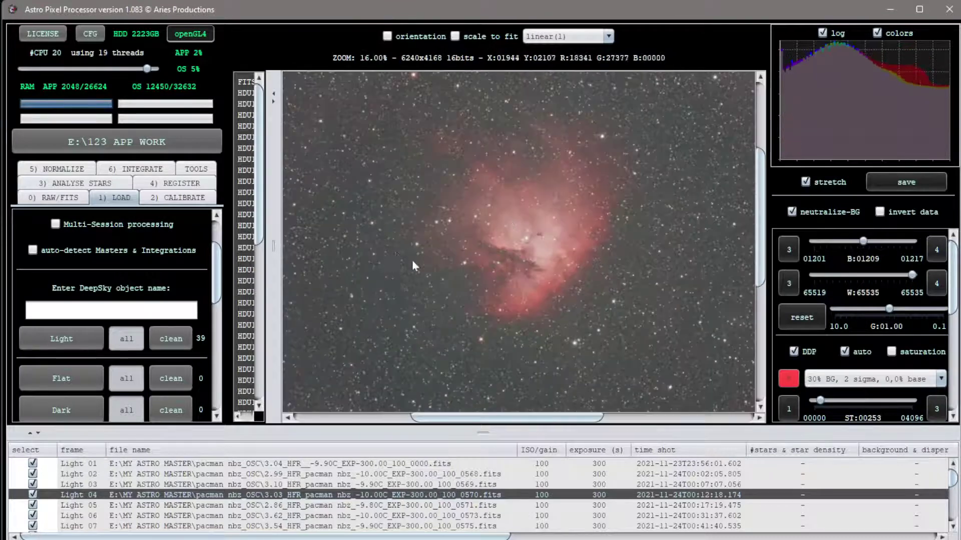
{"action": "scroll", "coordinate": [412, 259], "scroll_direction": "down", "scroll_amount": 1}
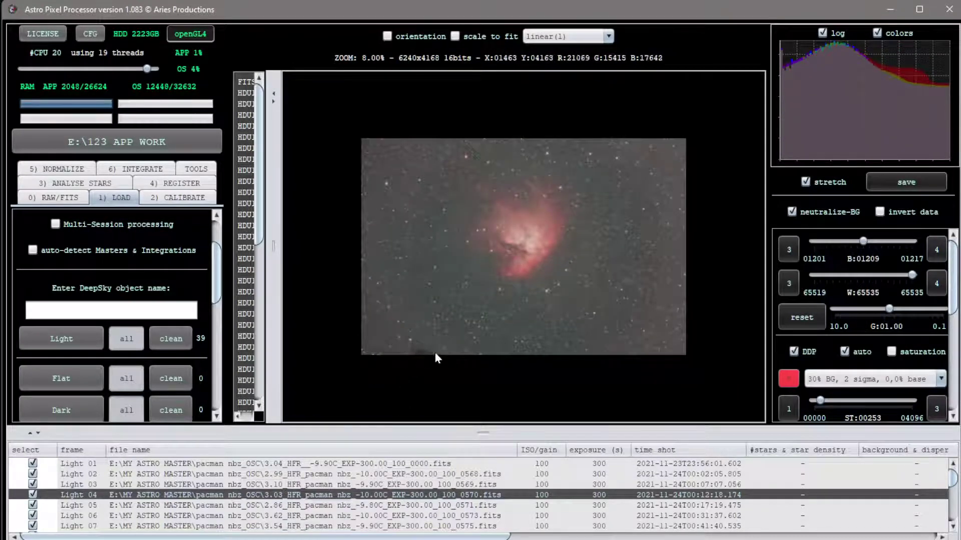
{"action": "scroll", "coordinate": [386, 407], "scroll_direction": "up", "scroll_amount": 1}
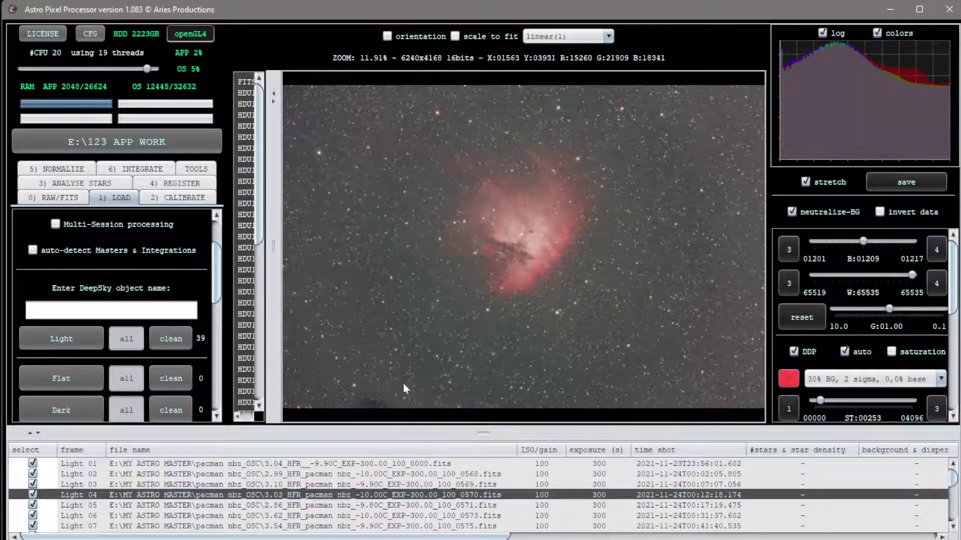
{"action": "scroll", "coordinate": [403, 383], "scroll_direction": "down", "scroll_amount": 1}
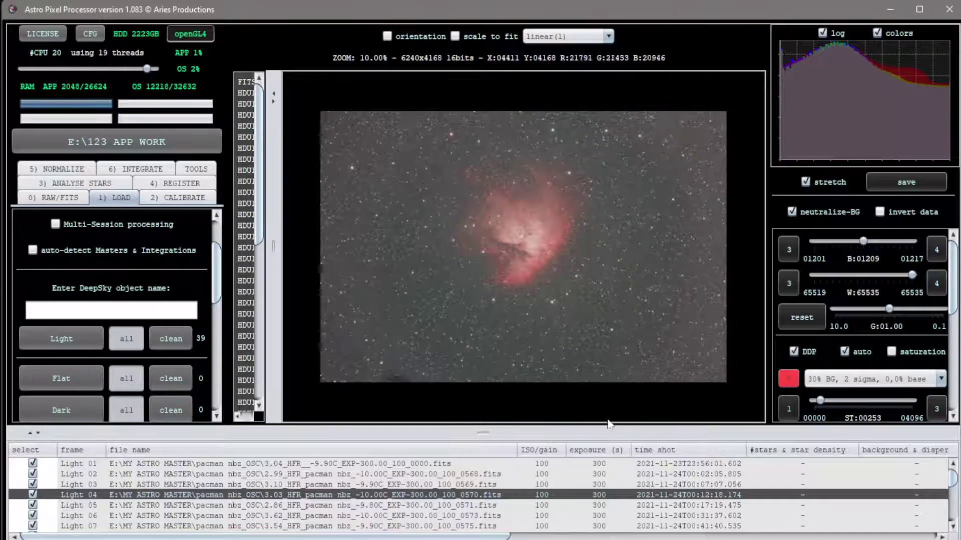
- Go through the light frame list to its end and preview Light 37 (0604-St.tiff), Light 38 (0605.fits) and Light 39 (0606.fits)
{"action": "left_click", "coordinate": [305, 494]}
{"action": "scroll", "coordinate": [221, 501], "scroll_direction": "down", "scroll_amount": 4}
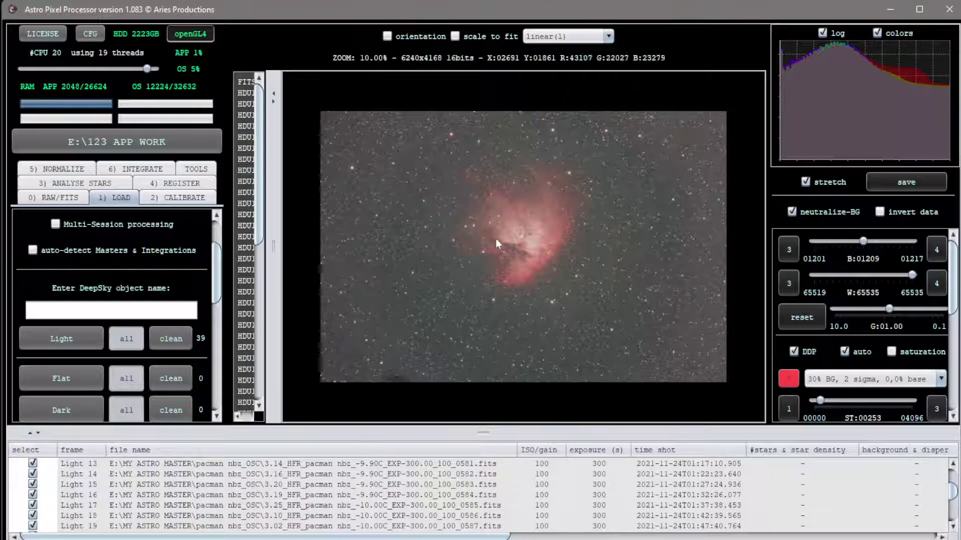
{"action": "scroll", "coordinate": [209, 510], "scroll_direction": "down", "scroll_amount": 1}
{"action": "scroll", "coordinate": [210, 510], "scroll_direction": "down", "scroll_amount": 5}
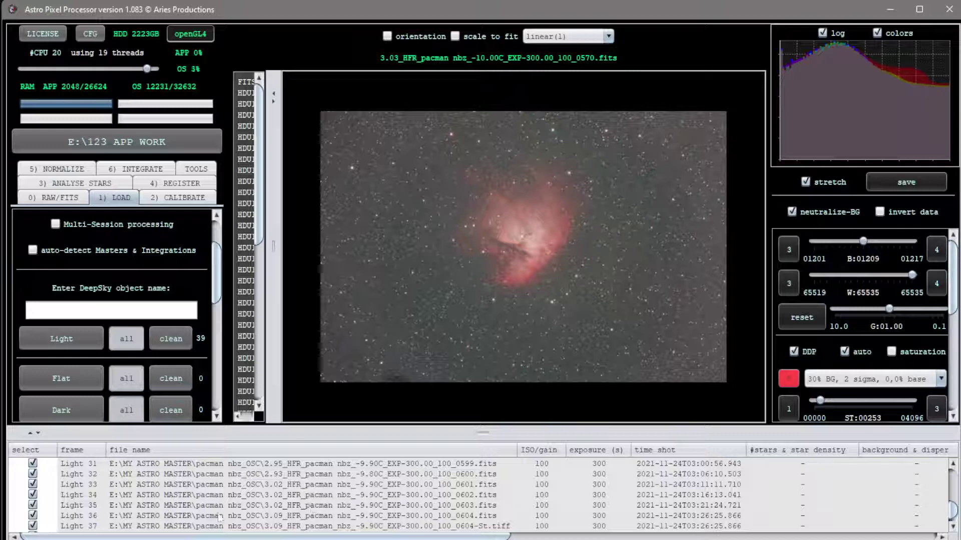
{"action": "scroll", "coordinate": [296, 496], "scroll_direction": "down", "scroll_amount": 1}
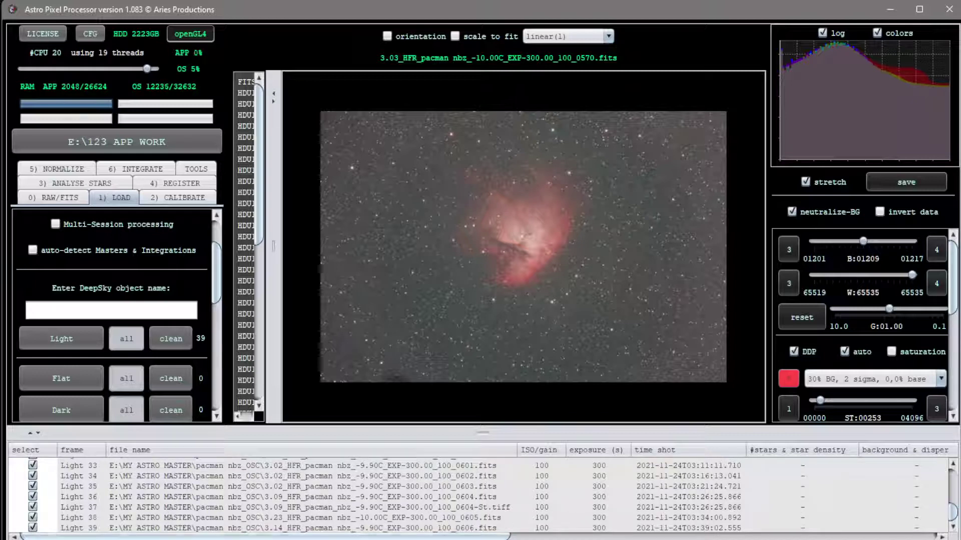
{"action": "left_click", "coordinate": [168, 507]}
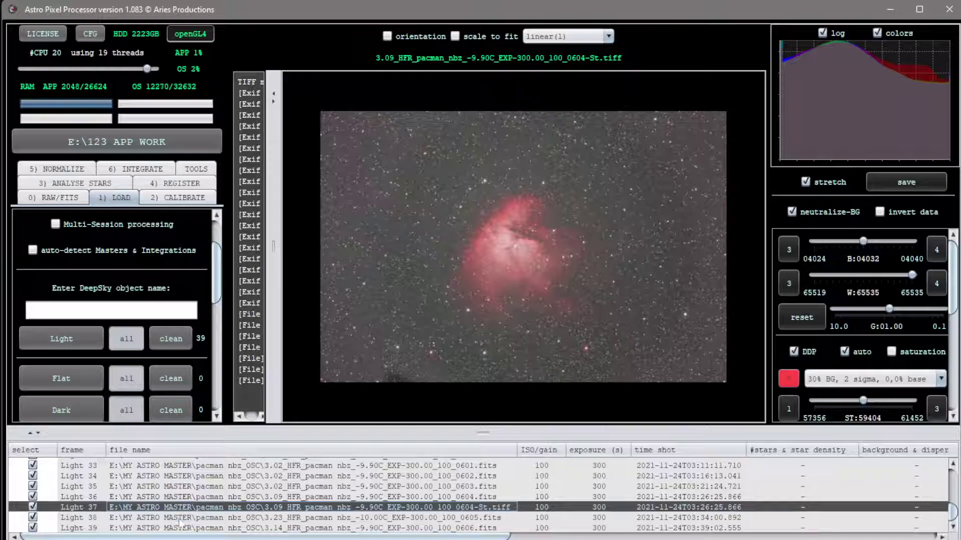
{"action": "left_click", "coordinate": [180, 519]}
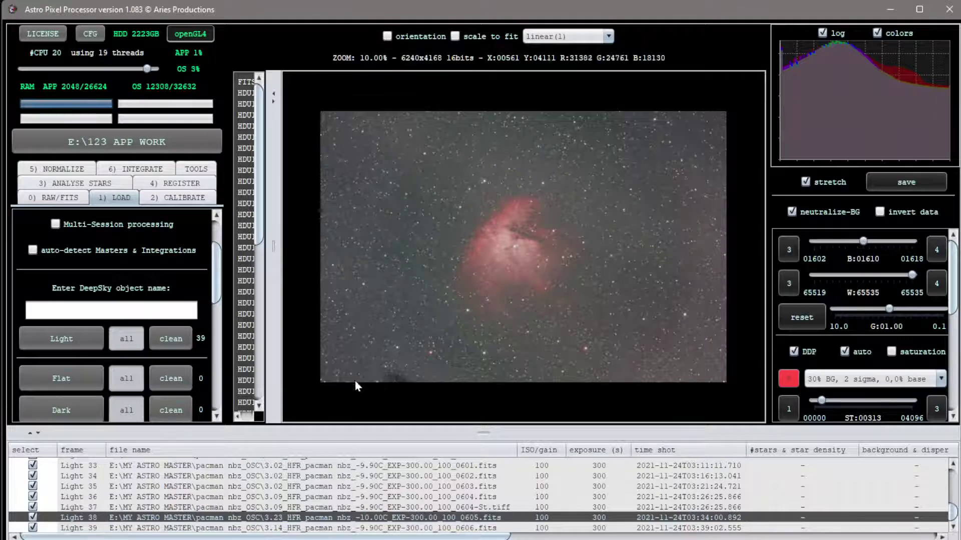
{"action": "double_click", "coordinate": [165, 528]}
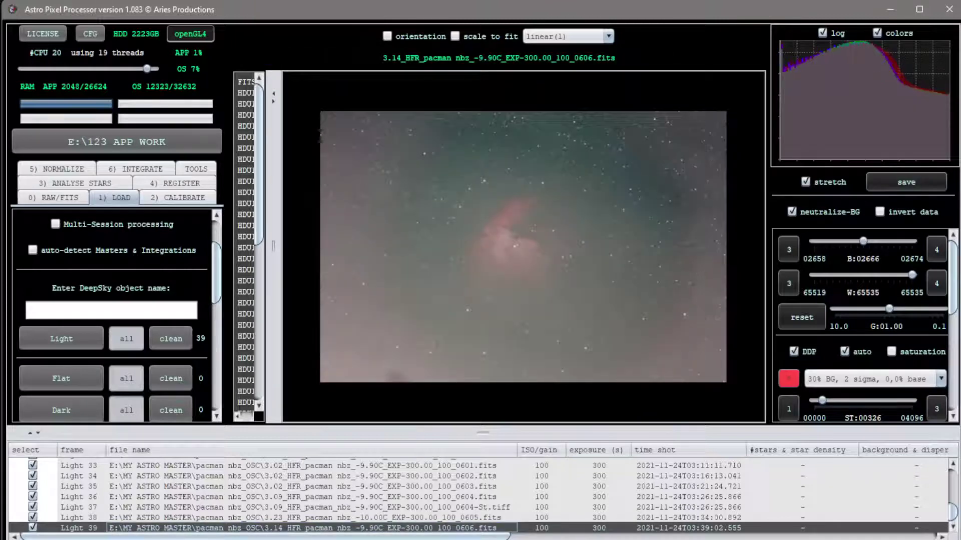
- Permanently delete Light 39, the file ending in 0606.fits, from the hard drive
{"action": "right_click", "coordinate": [143, 532]}
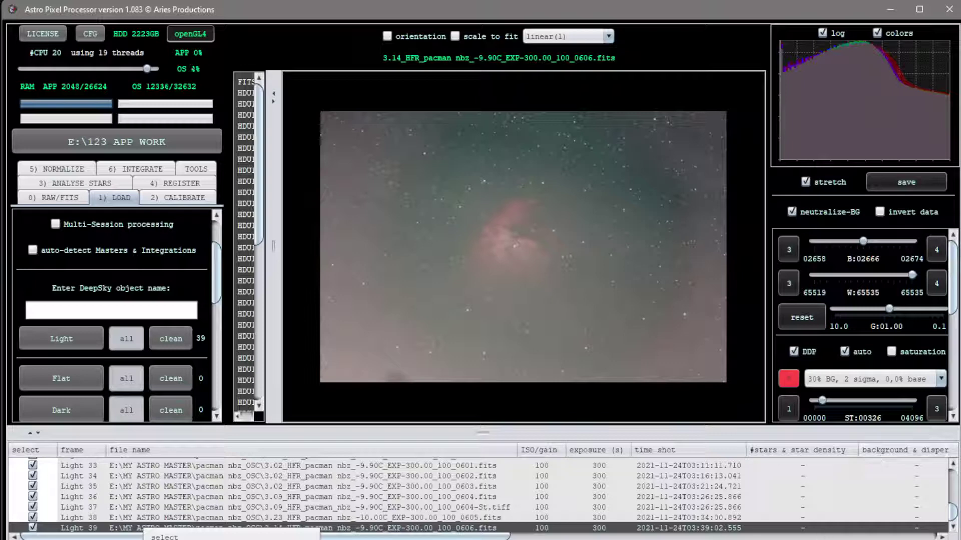
{"action": "left_click", "coordinate": [482, 537]}
{"action": "left_click_drag", "start_coordinate": [481, 538], "coordinate": [709, 538]}
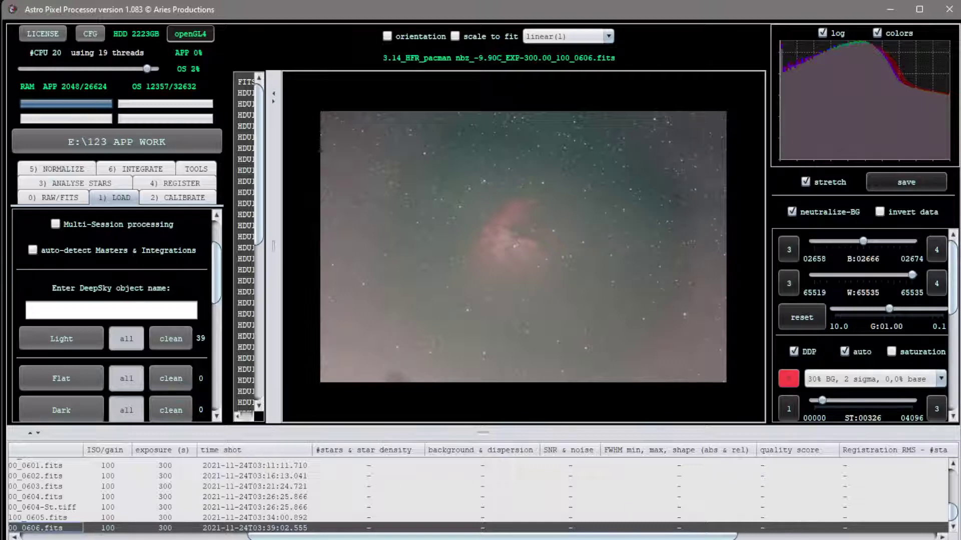
{"action": "right_click", "coordinate": [215, 529]}
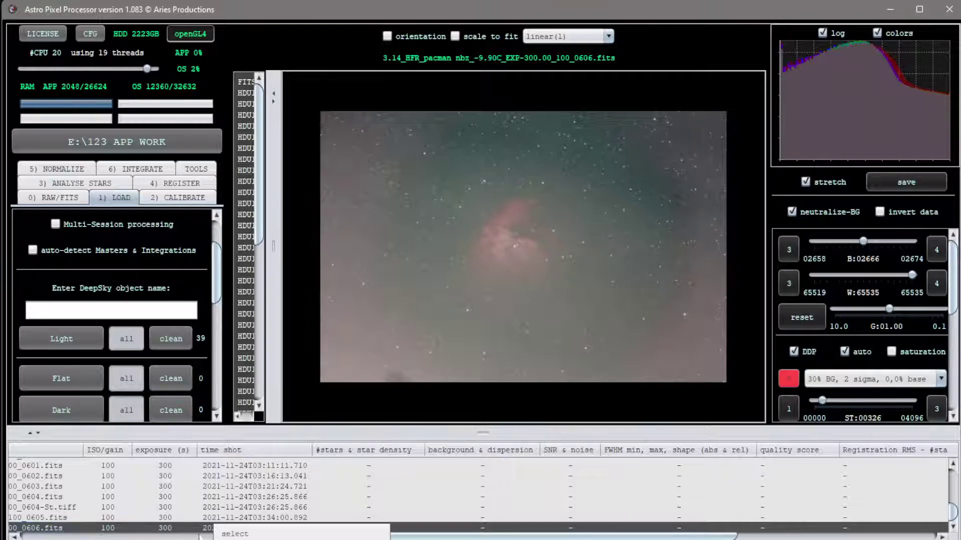
{"action": "left_click", "coordinate": [236, 534]}
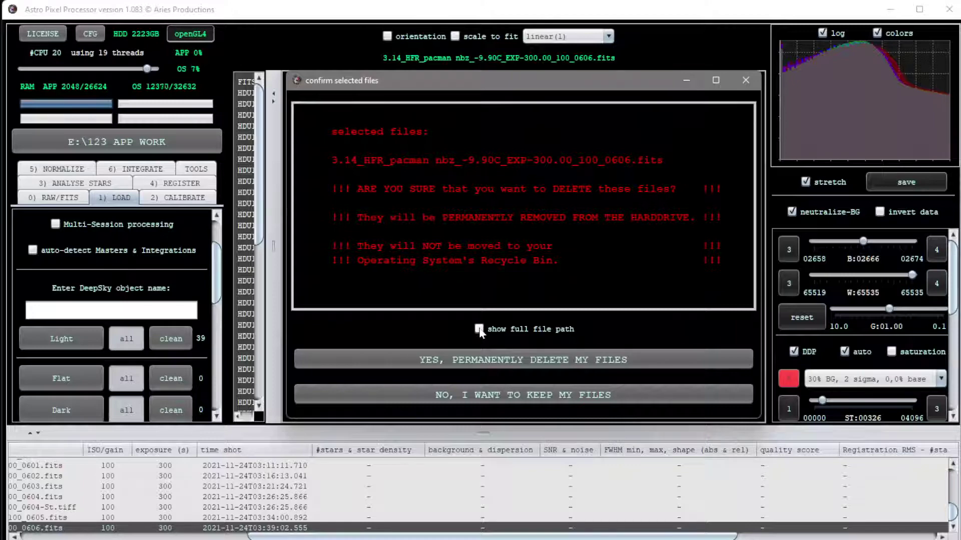
{"action": "left_click", "coordinate": [508, 355]}
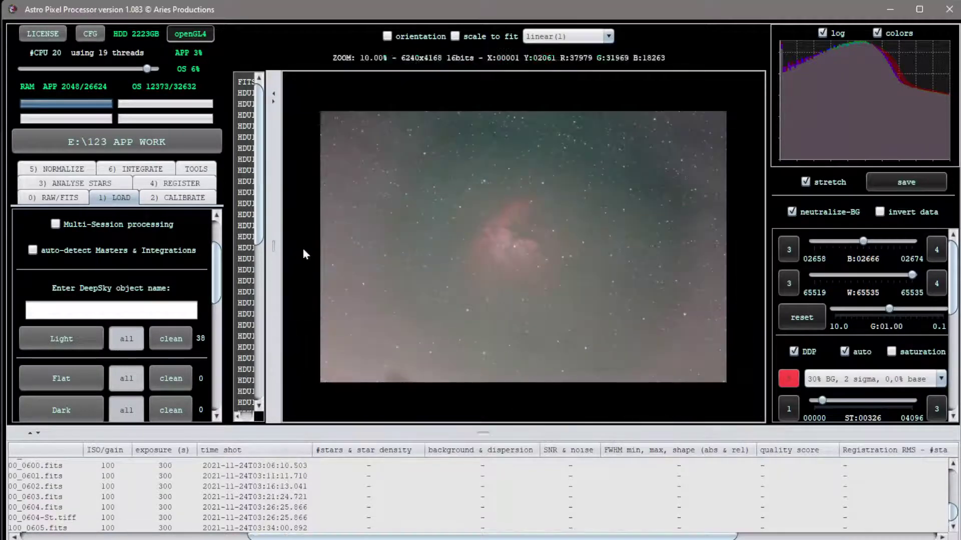
- Preview the last light frames one by one in reverse order, from 0605.fits through 0604-St.tiff, 0604.fits and 0603.fits to 0602.fits
{"action": "left_click", "coordinate": [46, 529]}
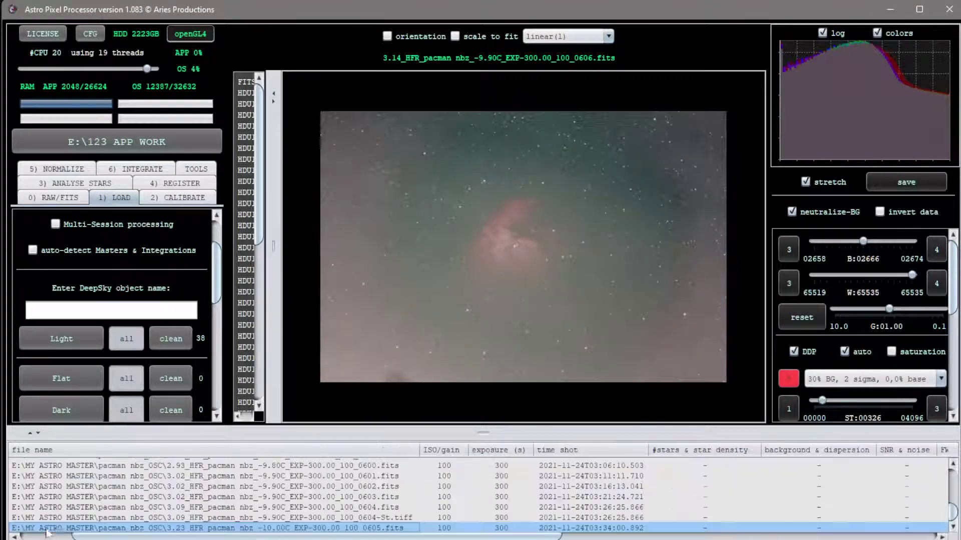
{"action": "double_click", "coordinate": [65, 530]}
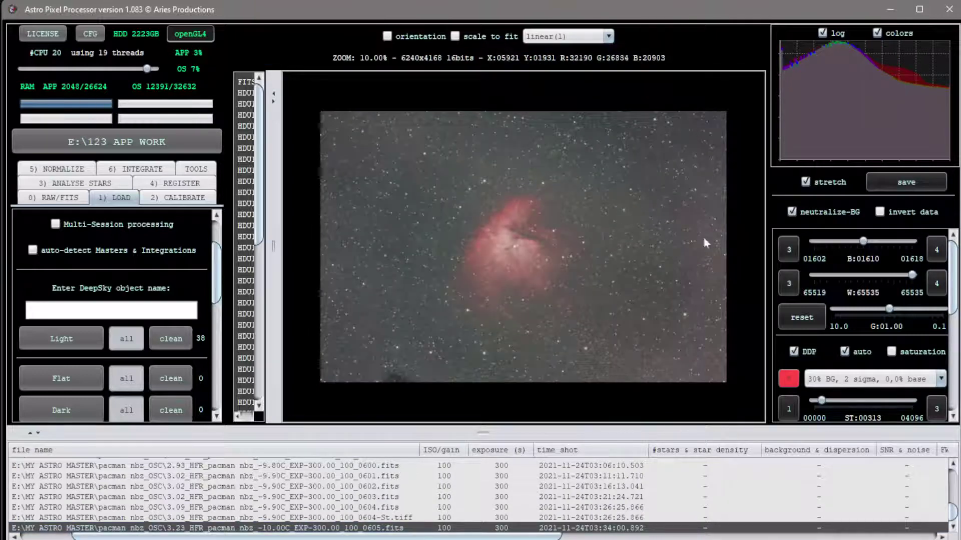
{"action": "left_click", "coordinate": [181, 521]}
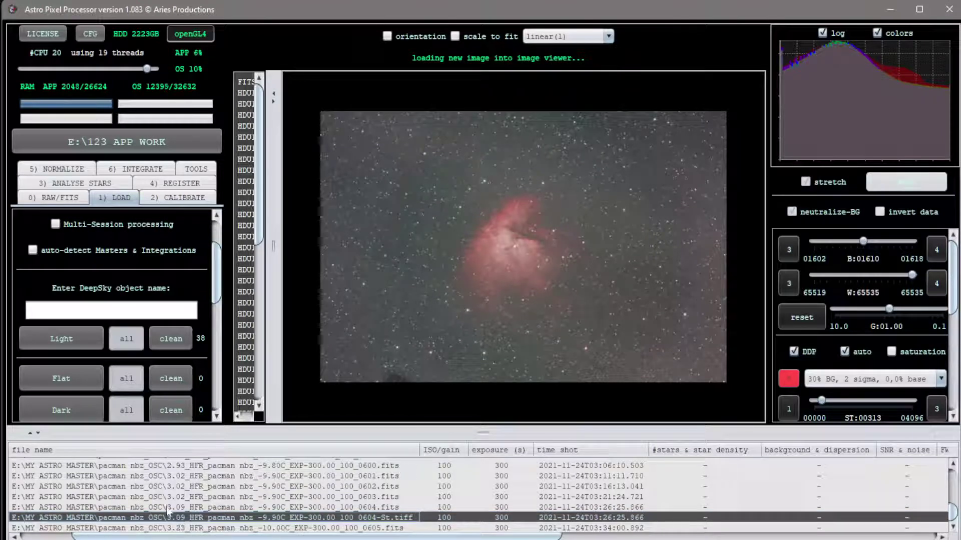
{"action": "left_click", "coordinate": [167, 507]}
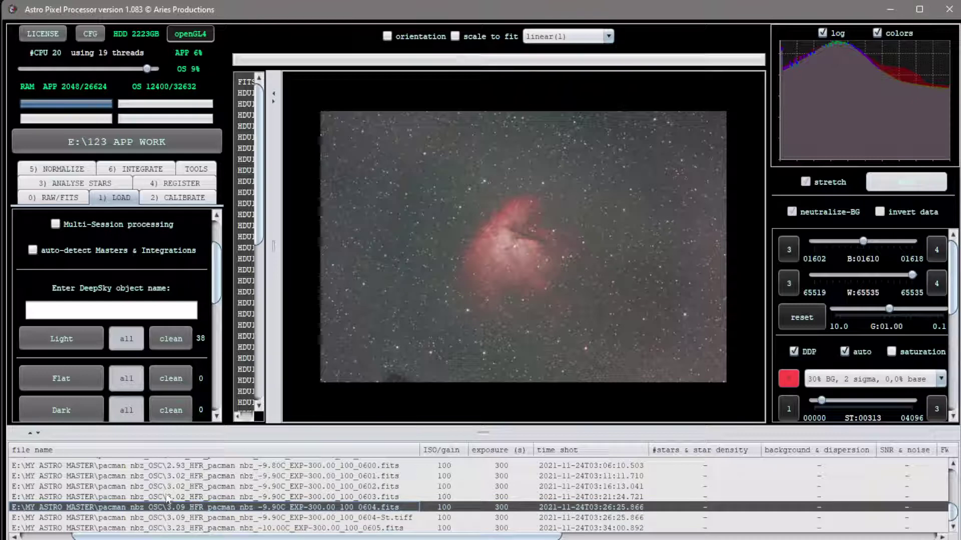
{"action": "left_click", "coordinate": [167, 497]}
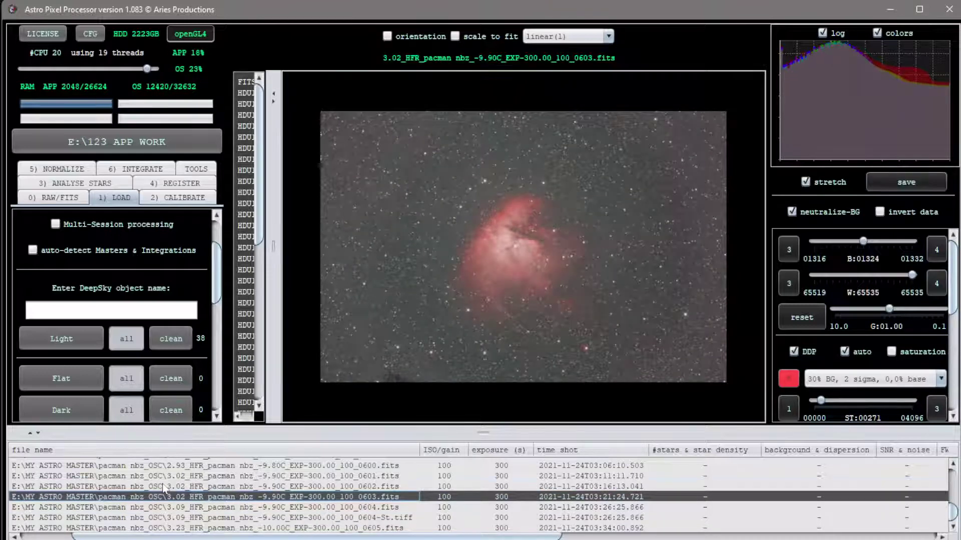
{"action": "left_click", "coordinate": [165, 487]}
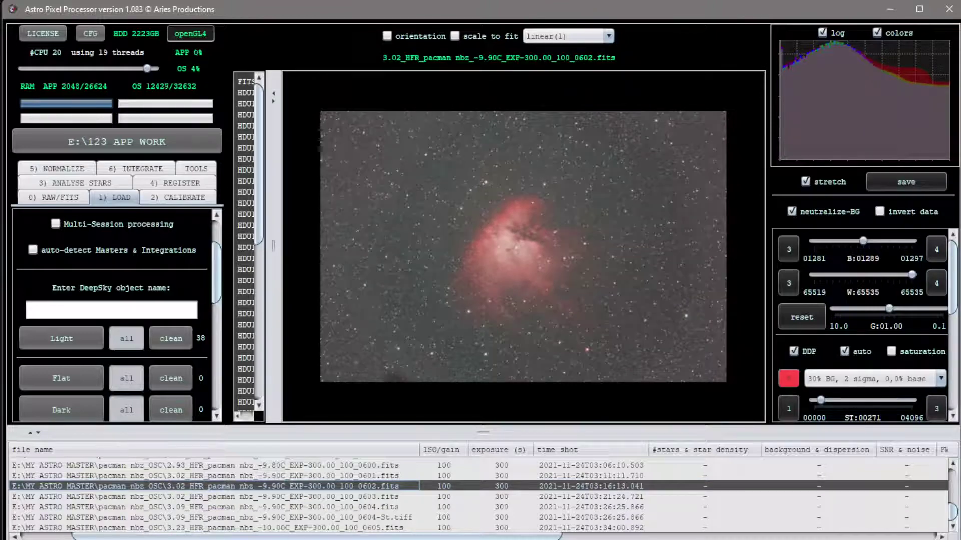
- Examine the nebula and surrounding star field of the 0602.fits frame at several zoom levels up to 16%
{"action": "scroll", "coordinate": [200, 496], "scroll_direction": "up", "scroll_amount": 10}
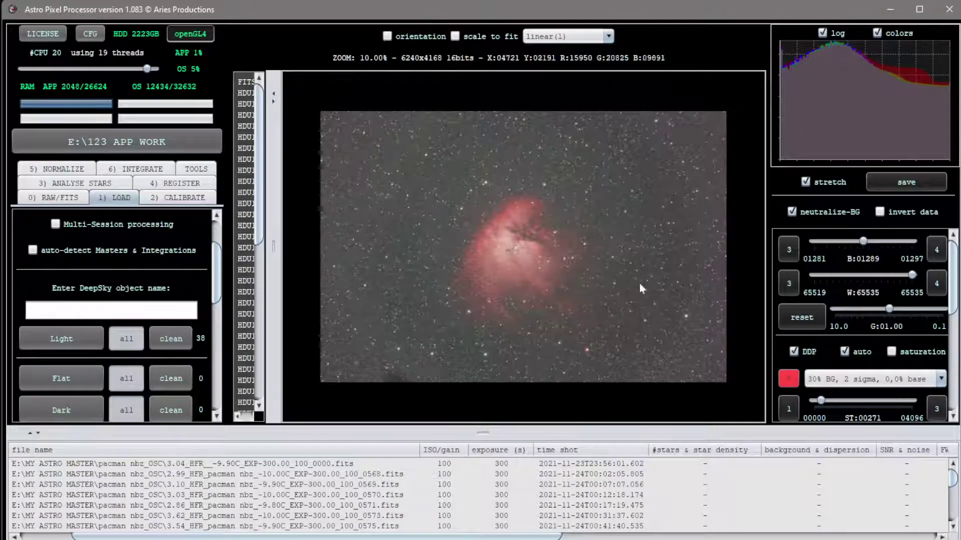
{"action": "scroll", "coordinate": [644, 311], "scroll_direction": "up", "scroll_amount": 1}
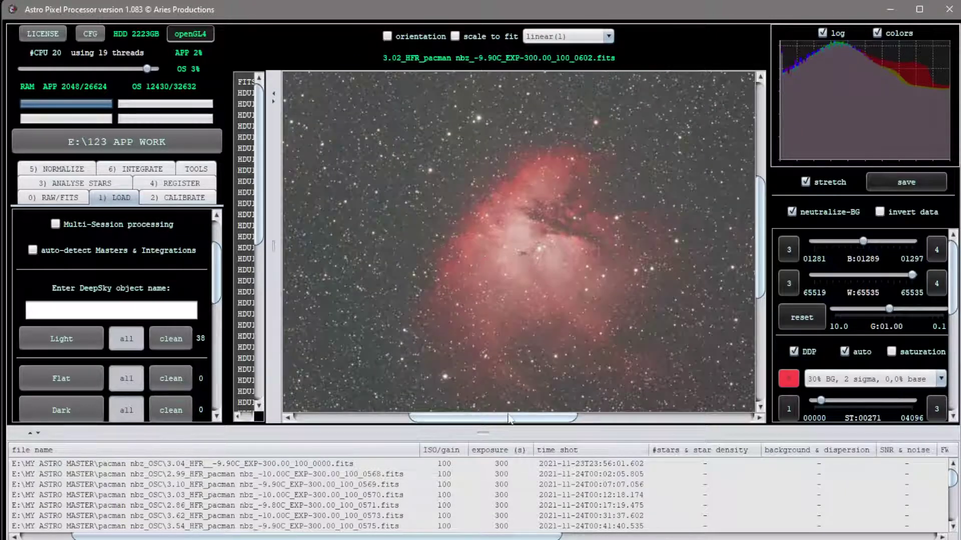
{"action": "scroll", "coordinate": [504, 365], "scroll_direction": "down", "scroll_amount": 3}
{"action": "scroll", "coordinate": [535, 326], "scroll_direction": "up", "scroll_amount": 2}
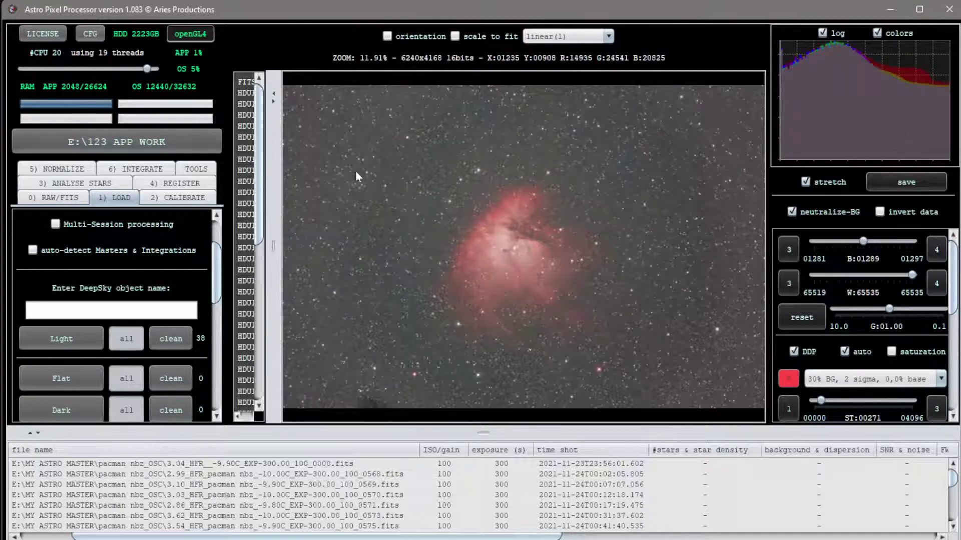
{"action": "scroll", "coordinate": [475, 300], "scroll_direction": "up", "scroll_amount": 1}
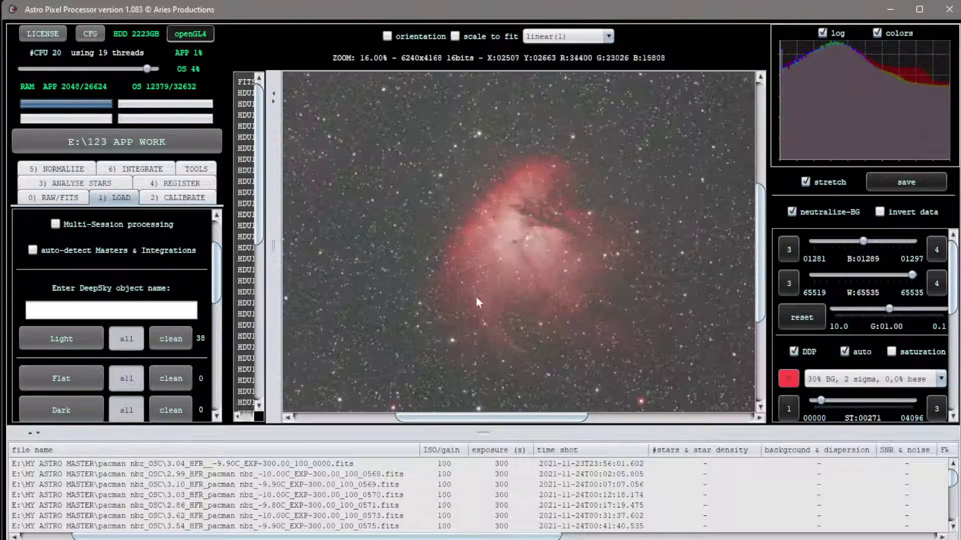
{"action": "left_click_drag", "start_coordinate": [542, 270], "coordinate": [519, 246]}
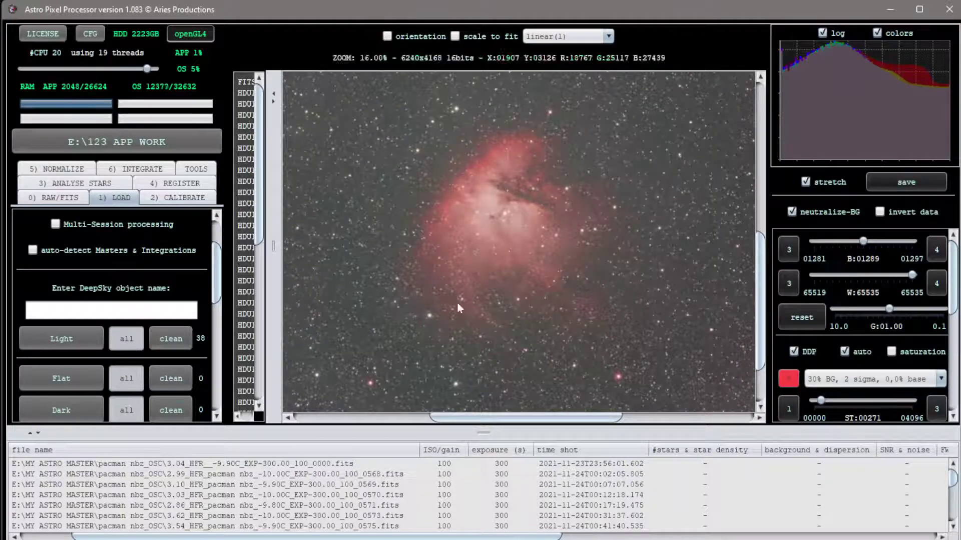
- Try the 15% BG, 5 sigma, 2,5% base preview stretch and lower the white point to 61464
{"action": "left_click", "coordinate": [941, 379]}
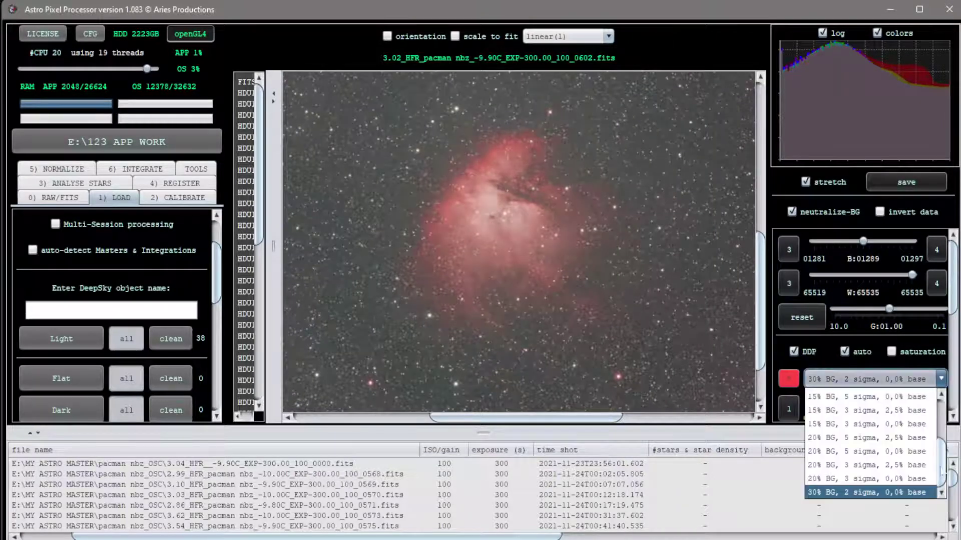
{"action": "scroll", "coordinate": [942, 471], "scroll_direction": "up", "scroll_amount": 2}
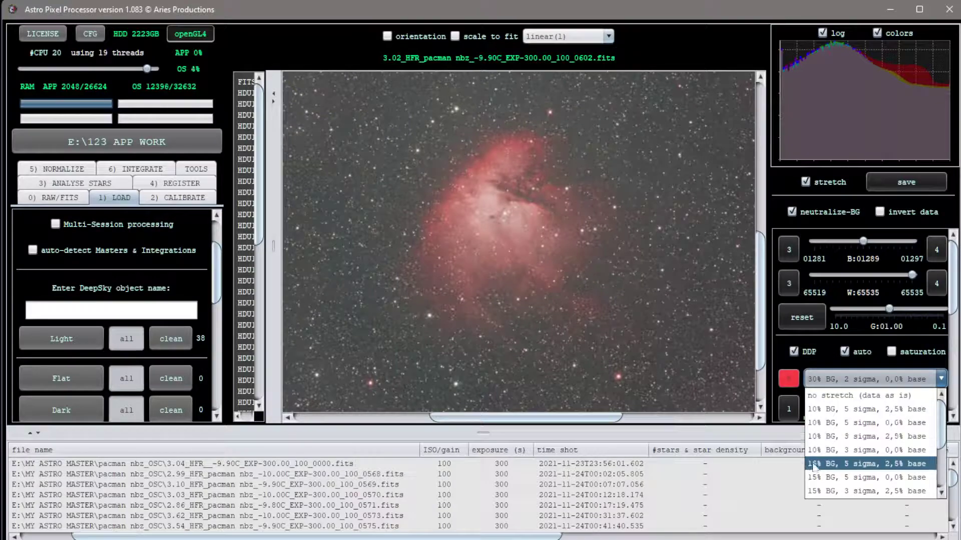
{"action": "left_click", "coordinate": [813, 465]}
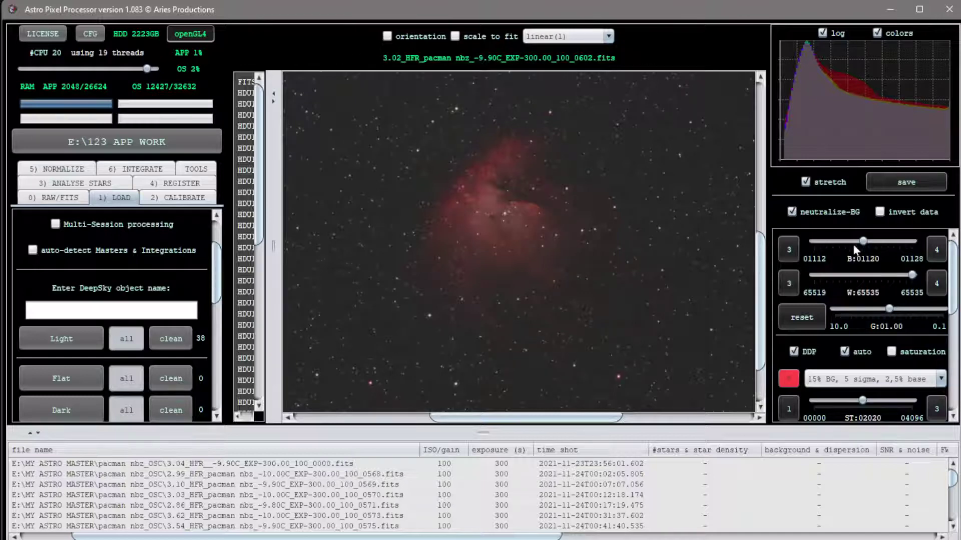
{"action": "left_click_drag", "start_coordinate": [912, 277], "coordinate": [825, 276]}
{"action": "left_click_drag", "start_coordinate": [865, 276], "coordinate": [823, 277]}
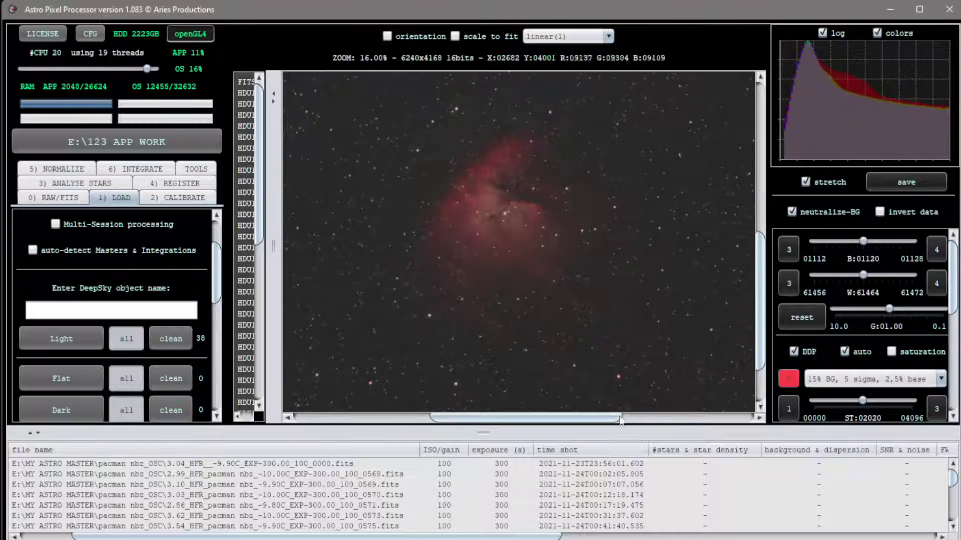
- Switch the preview stretch back to the 30% BG, 2 sigma, 0,0% base preset
{"action": "left_click", "coordinate": [941, 379]}
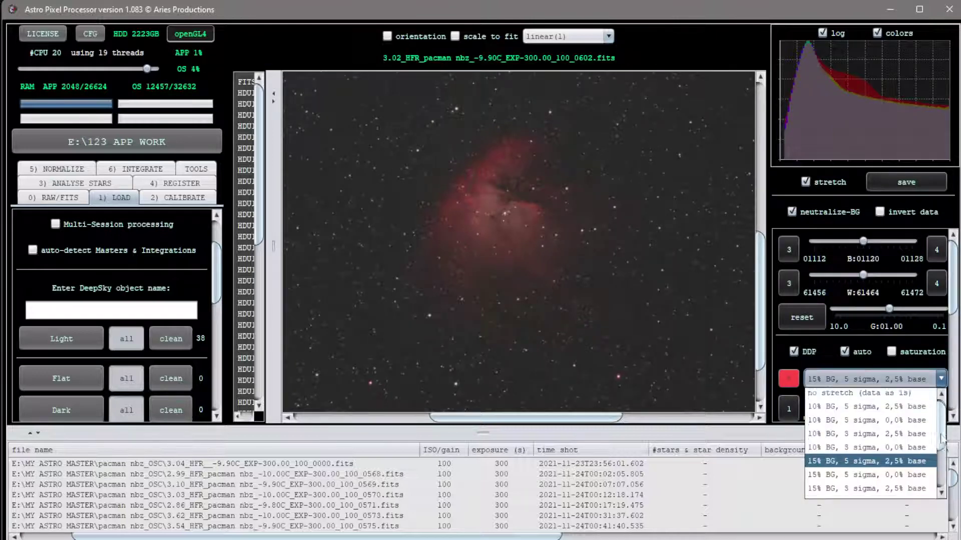
{"action": "scroll", "coordinate": [870, 440], "scroll_direction": "down", "scroll_amount": 3}
{"action": "left_click", "coordinate": [871, 476]}
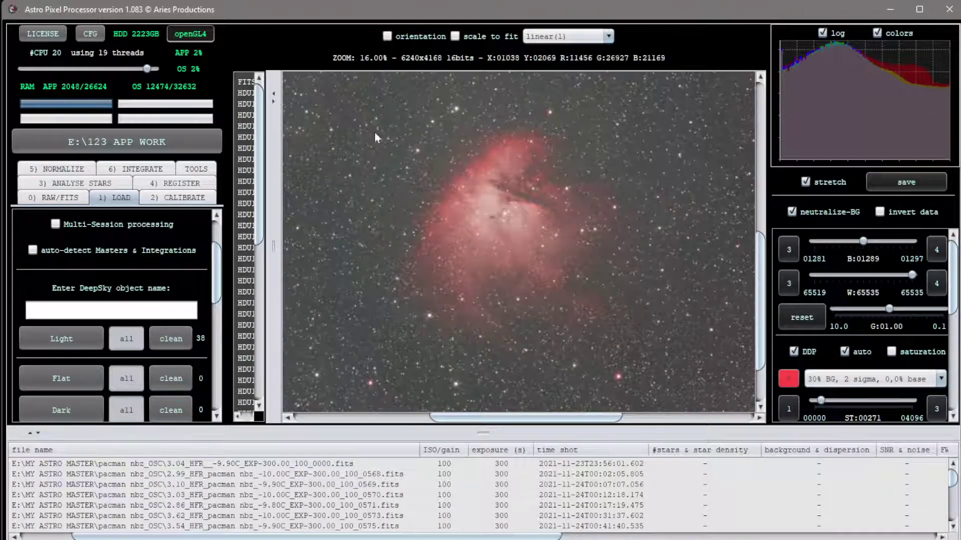
- Examine the stars and nebula of the 0602.fits frame up close and look over the light frame list's columns
{"action": "scroll", "coordinate": [300, 178], "scroll_direction": "up", "scroll_amount": 5}
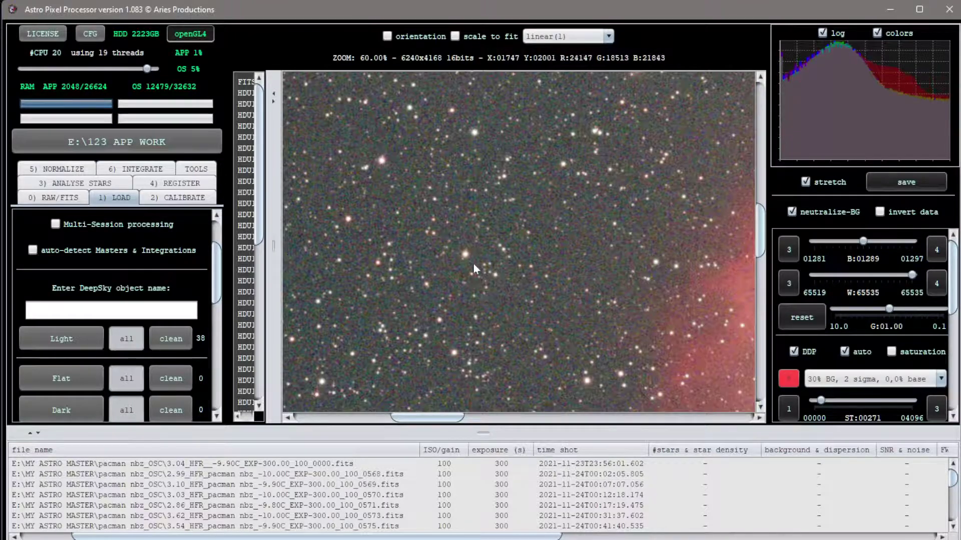
{"action": "scroll", "coordinate": [473, 262], "scroll_direction": "down", "scroll_amount": 6}
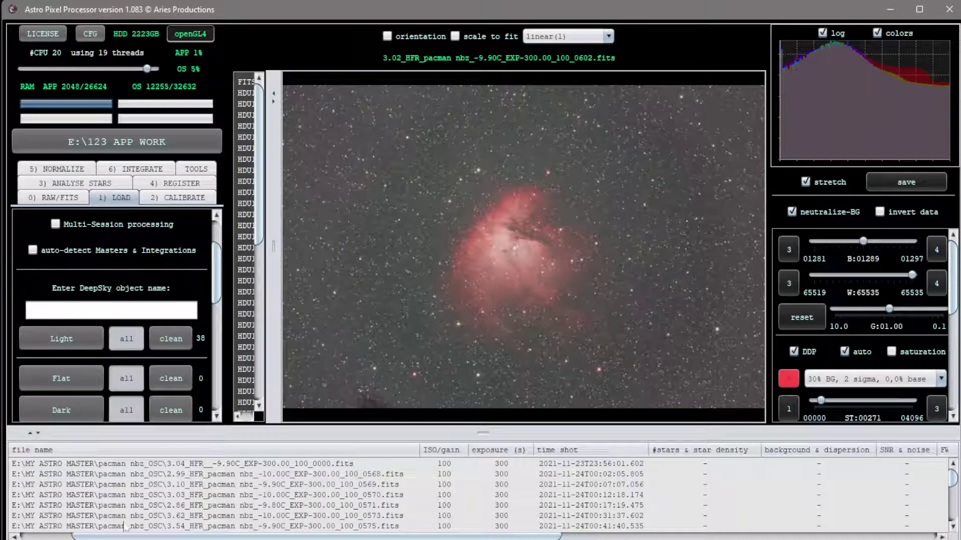
{"action": "left_click", "coordinate": [14, 537]}
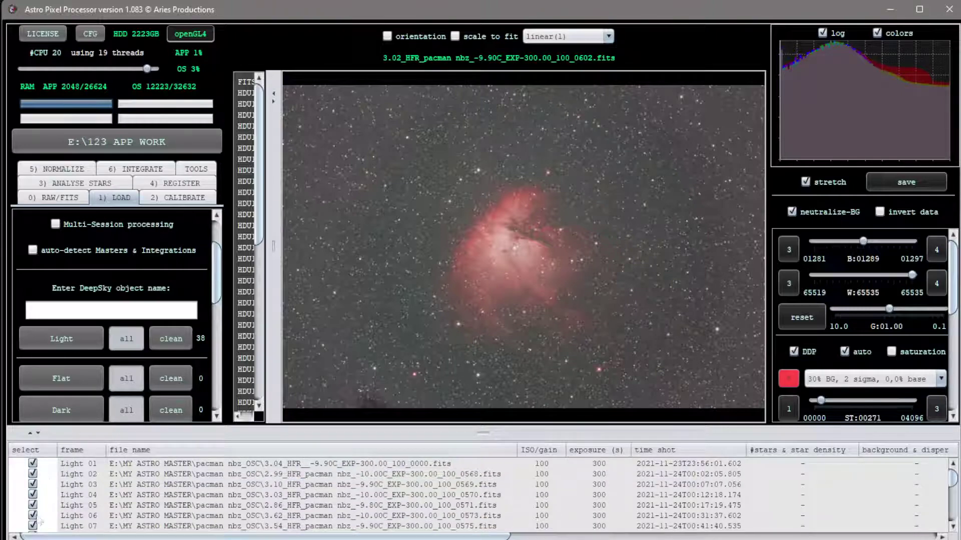
{"action": "scroll", "coordinate": [497, 322], "scroll_direction": "up", "scroll_amount": 2}
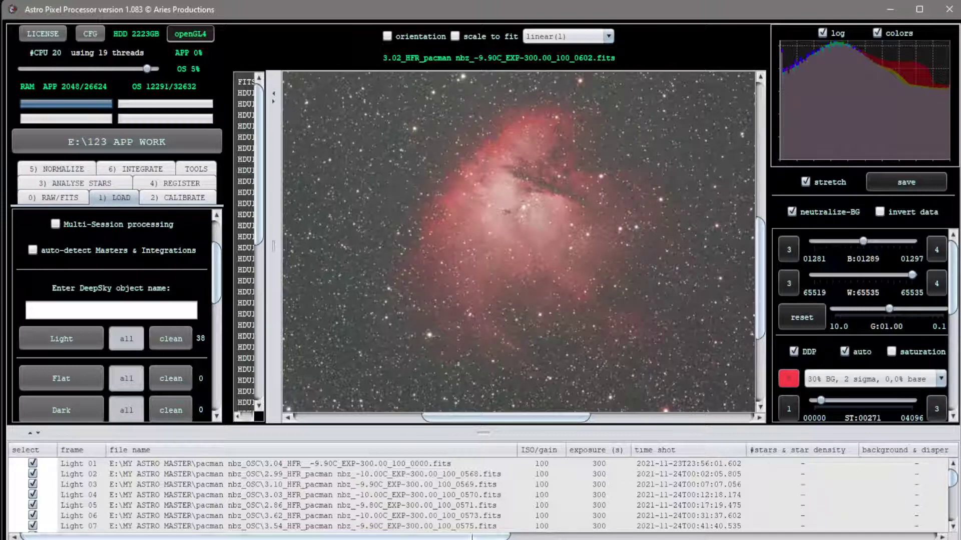
{"action": "left_click_drag", "start_coordinate": [472, 537], "coordinate": [707, 538]}
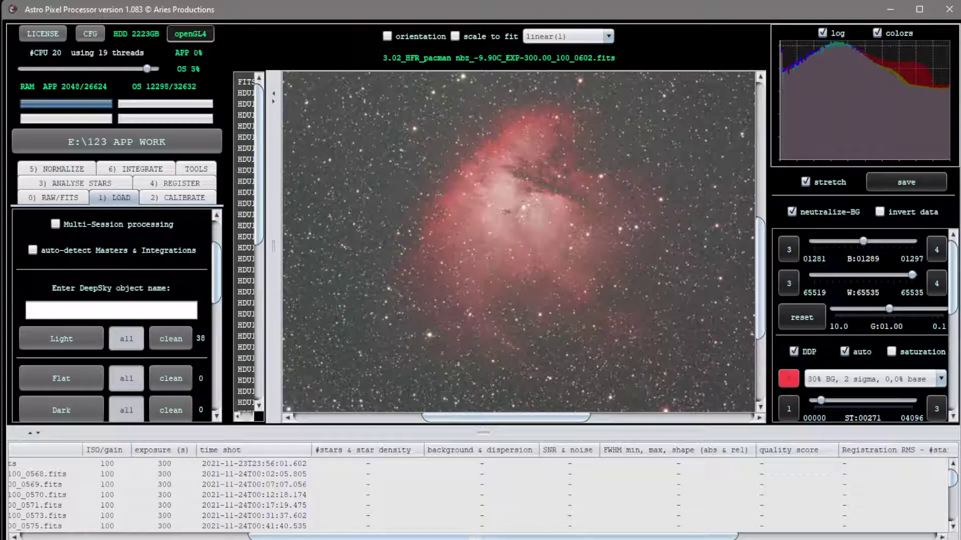
{"action": "scroll", "coordinate": [479, 491], "scroll_direction": "left", "scroll_amount": 5}
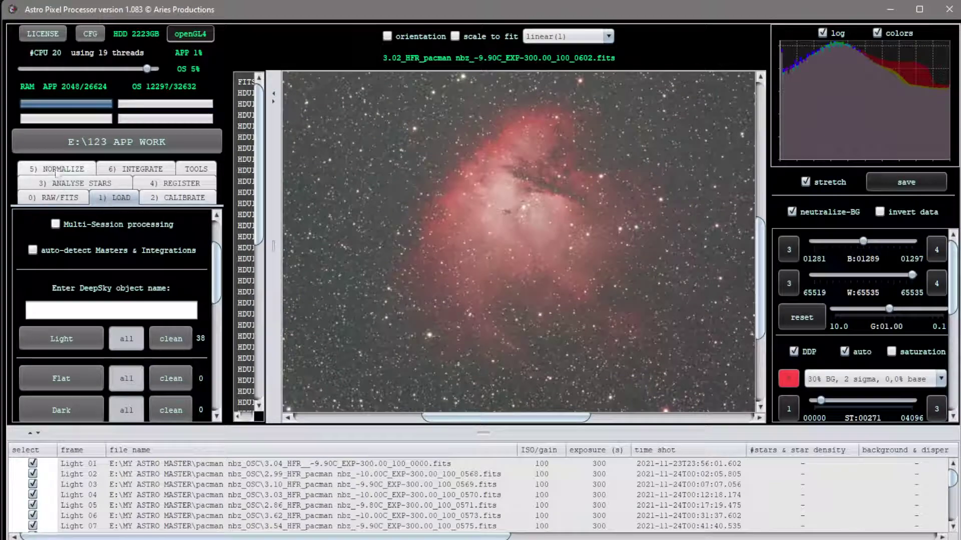
- Start the integration of the light frames with the existing integration settings, entering "pacman demo" as the astronomical object name
{"action": "left_click", "coordinate": [144, 171]}
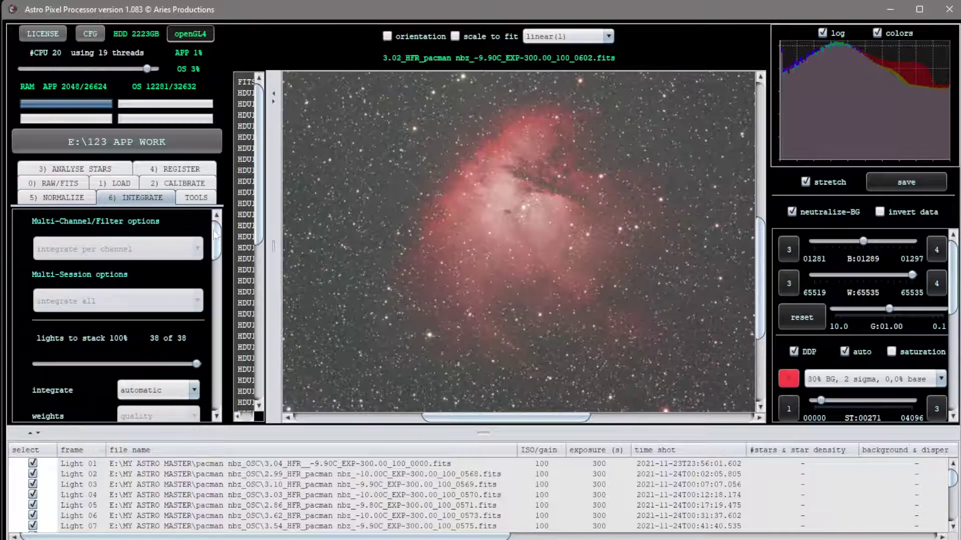
{"action": "scroll", "coordinate": [216, 239], "scroll_direction": "down", "scroll_amount": 1}
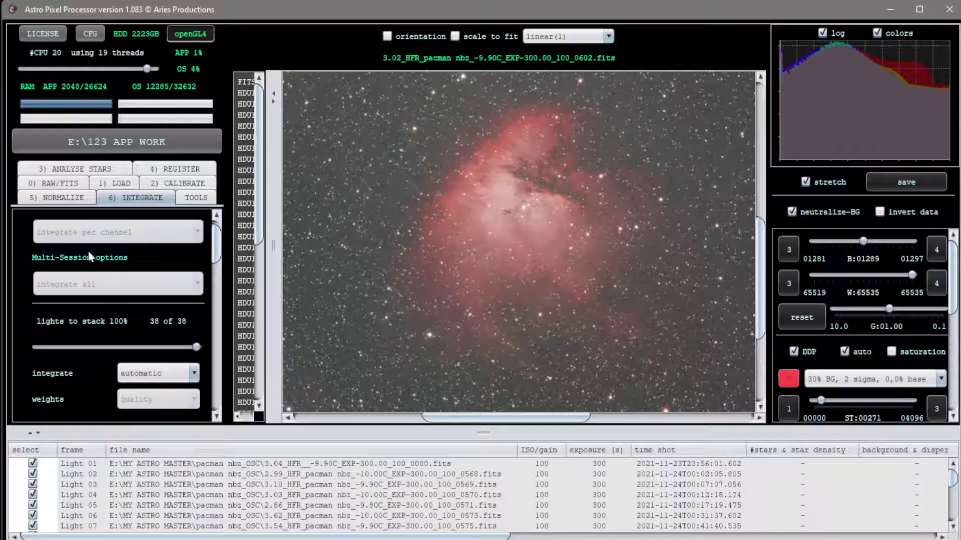
{"action": "left_click_drag", "start_coordinate": [221, 247], "coordinate": [222, 415]}
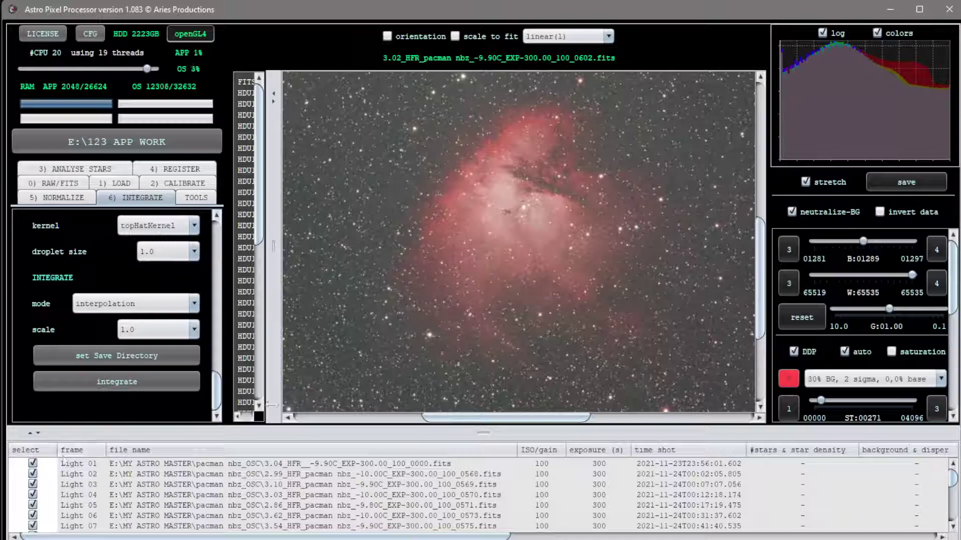
{"action": "left_click", "coordinate": [123, 385]}
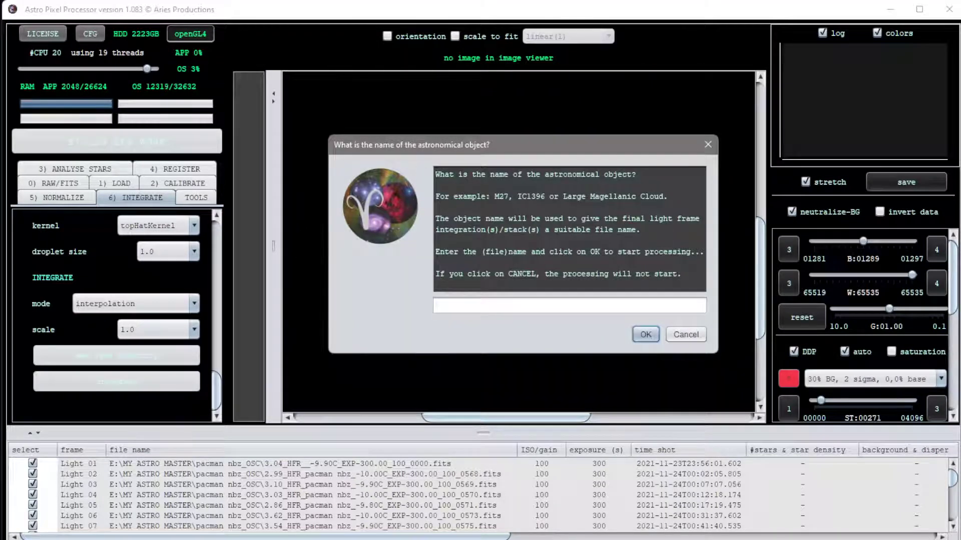
{"action": "left_click", "coordinate": [476, 306]}
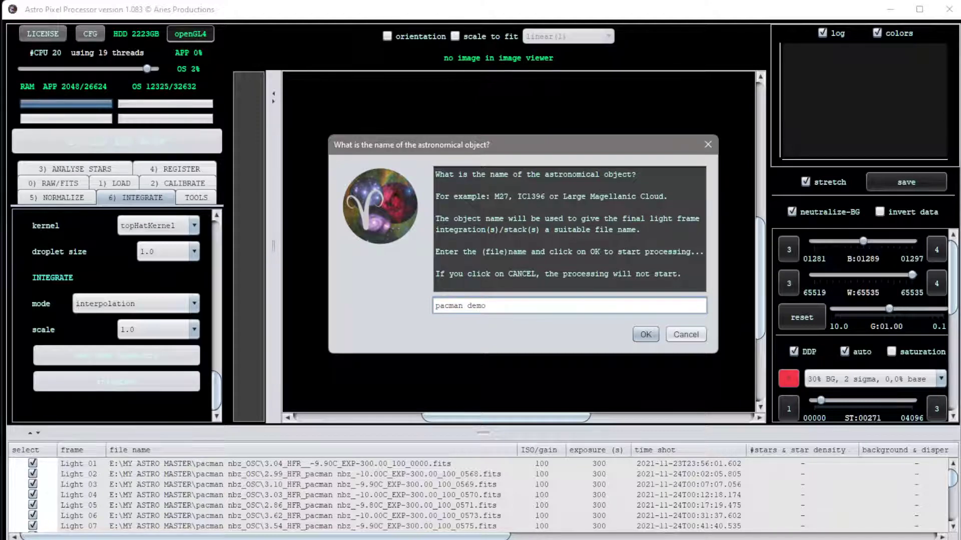
{"action": "left_click", "coordinate": [645, 335]}
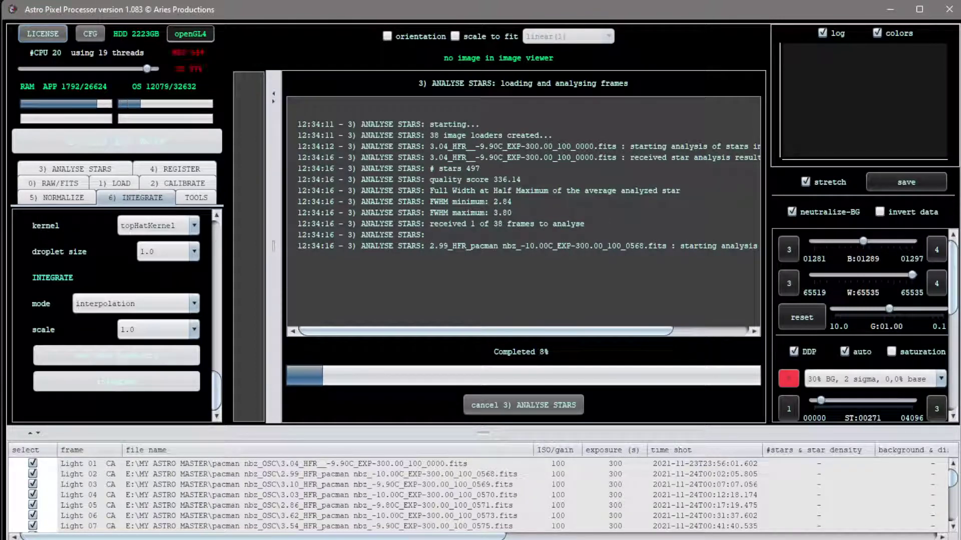
- Move the console window clear of the main window and collapse the FITS header pane to widen the star analysis log
{"action": "left_click", "coordinate": [602, 177]}
{"action": "left_click_drag", "start_coordinate": [602, 177], "coordinate": [621, 95]}
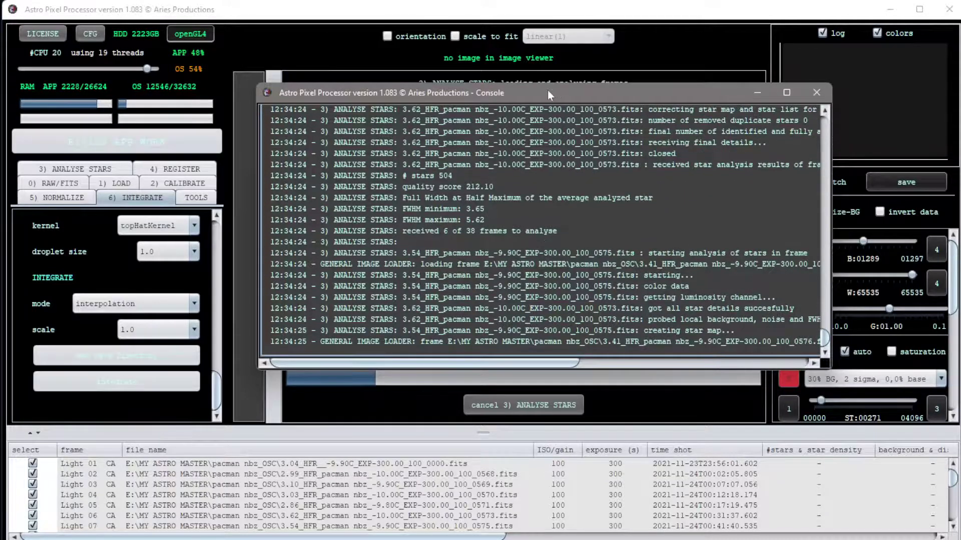
{"action": "left_click_drag", "start_coordinate": [548, 91], "coordinate": [0, 120]}
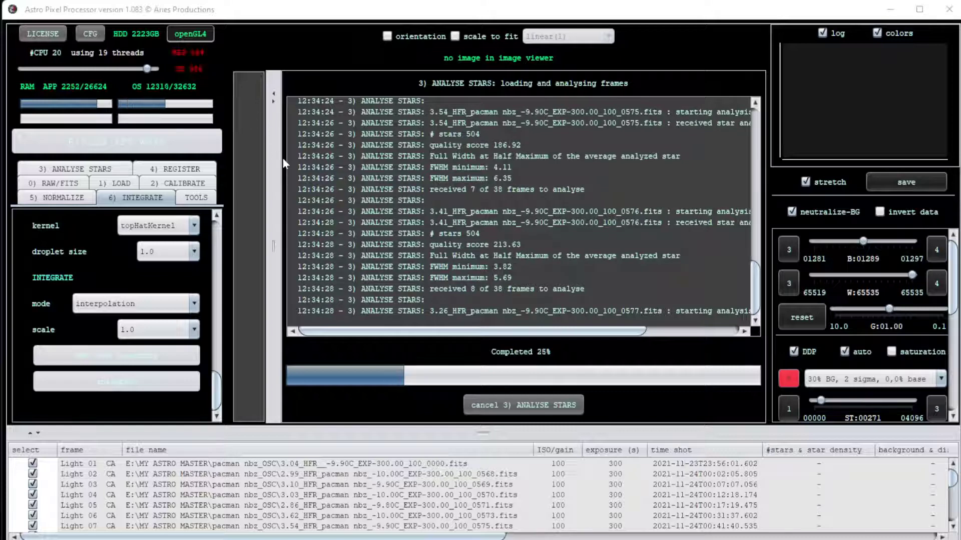
{"action": "left_click_drag", "start_coordinate": [280, 161], "coordinate": [452, 158]}
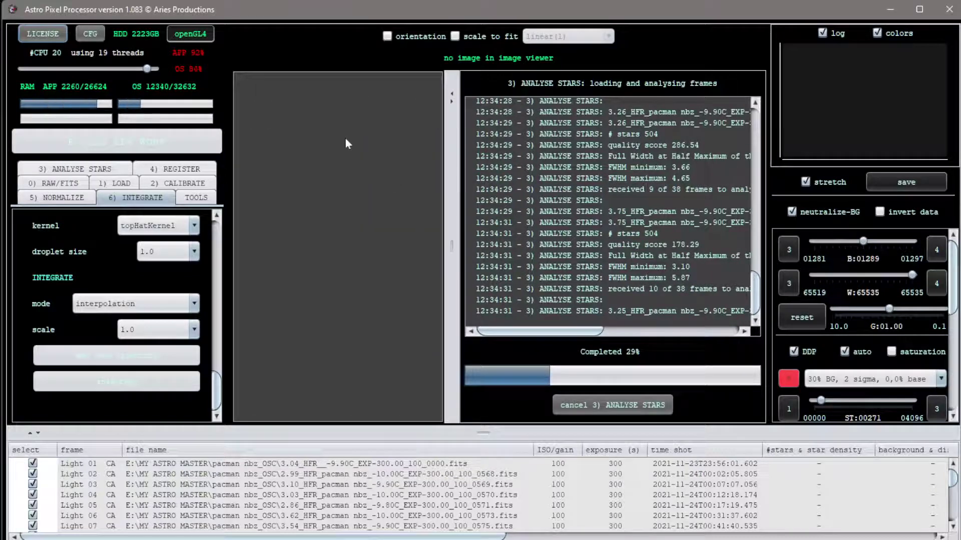
{"action": "left_click", "coordinate": [452, 94]}
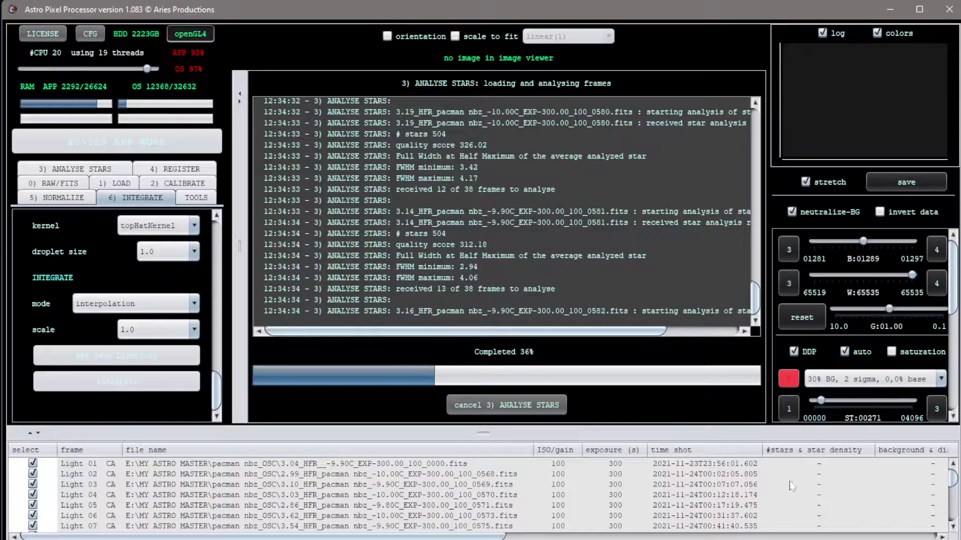